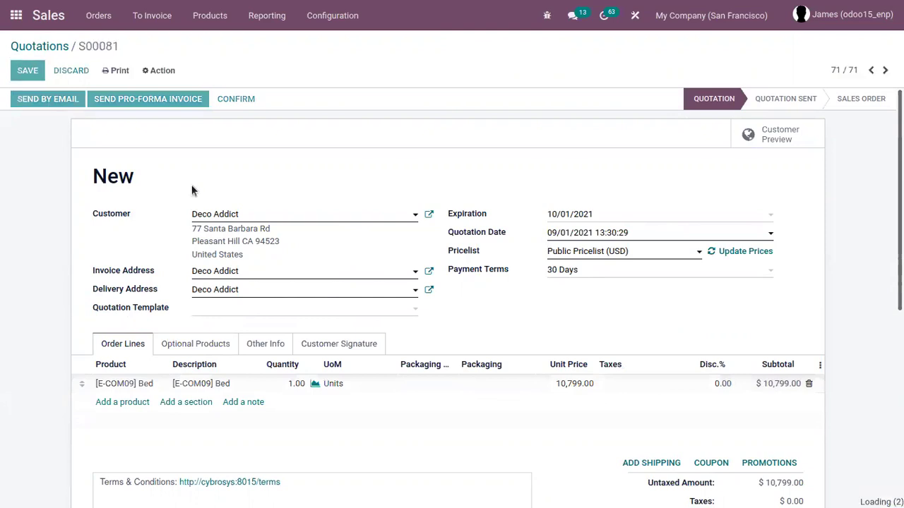
- Confirm the Deco Addict quotation and unlock the resulting sales order
scroll(272, 221, "down", 3)
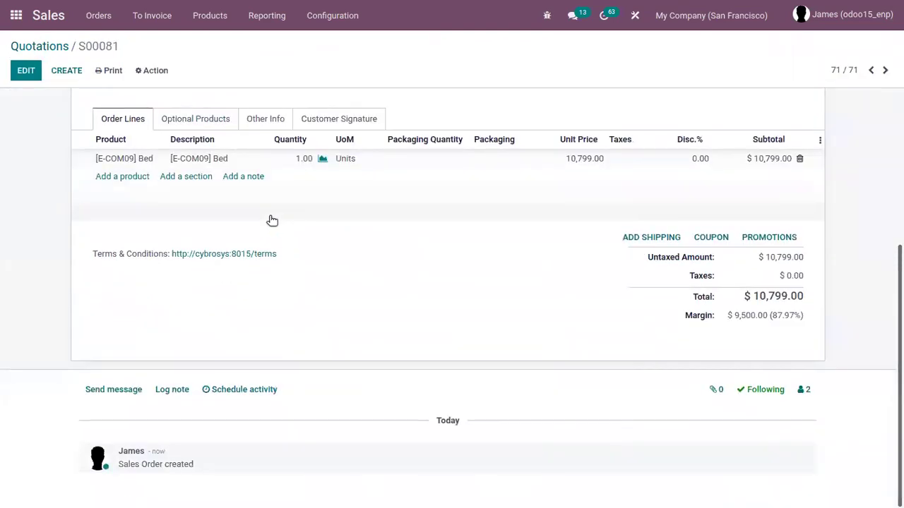
scroll(272, 221, "up", 5)
left_click(237, 99)
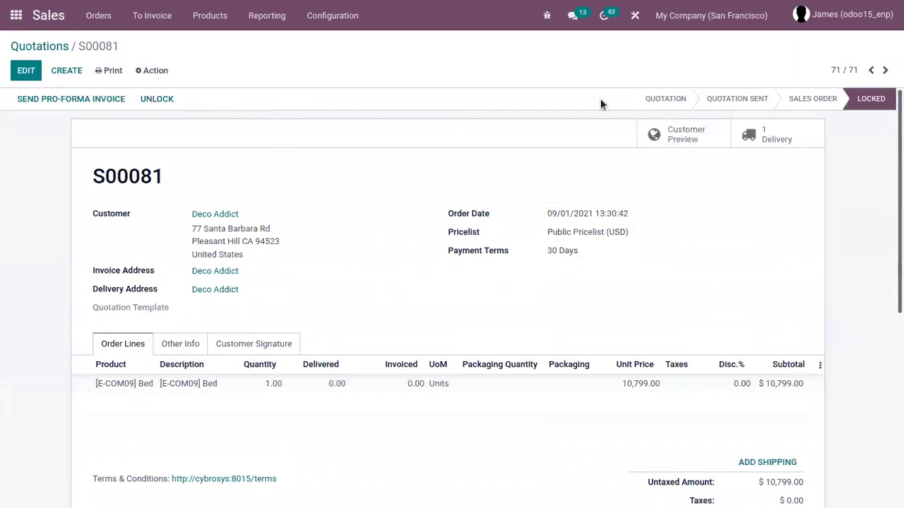
left_click(158, 101)
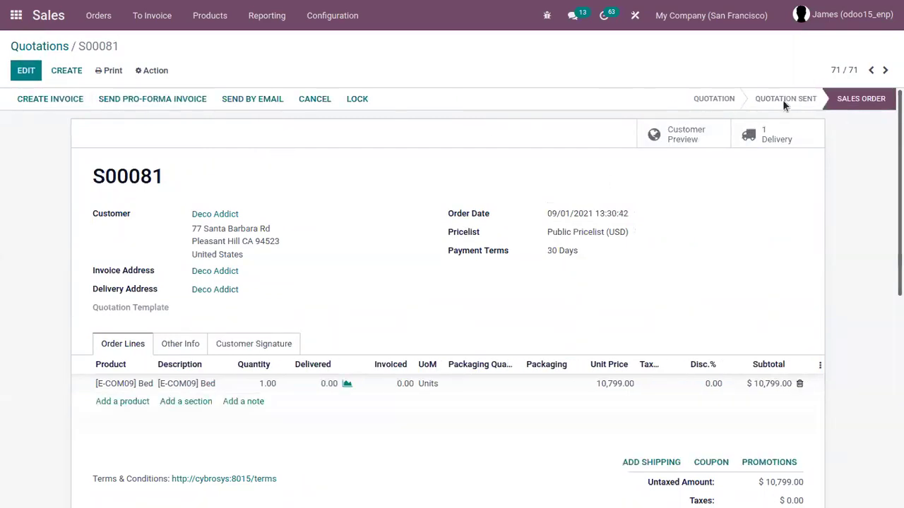
- Start scheduling a new activity for the sales order
scroll(399, 244, "down", 5)
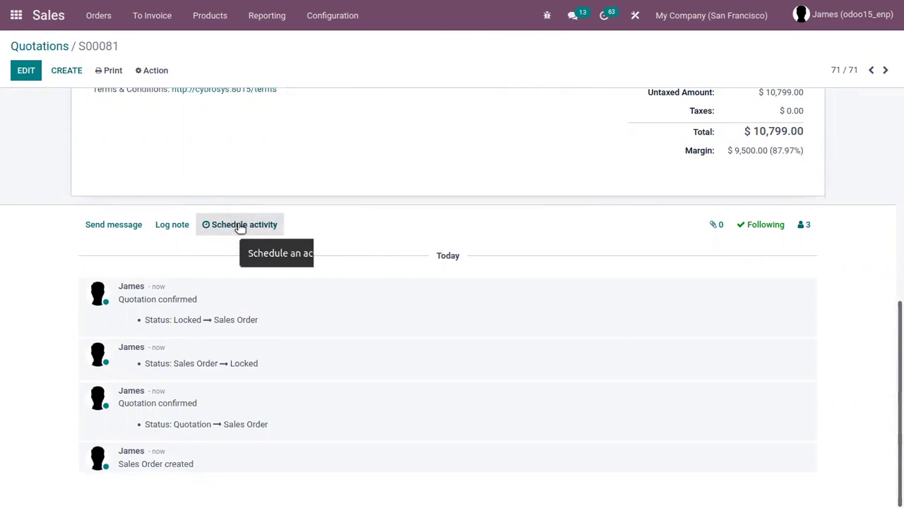
scroll(240, 224, "up", 3)
scroll(249, 239, "up", 3)
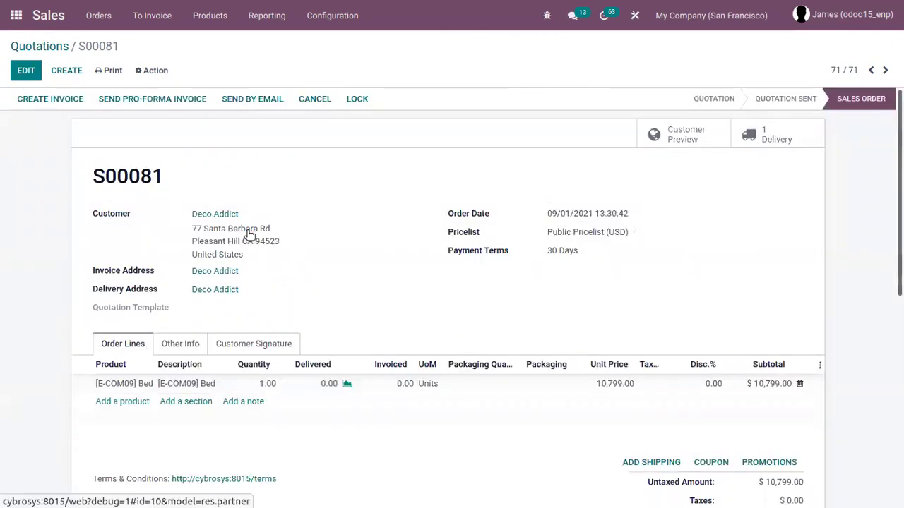
scroll(250, 235, "down", 3)
scroll(248, 231, "up", 1)
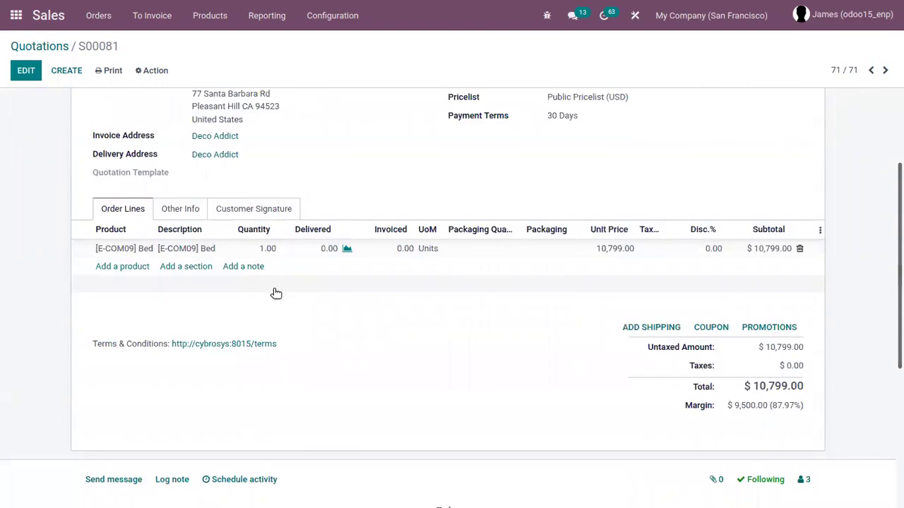
scroll(265, 267, "down", 3)
scroll(274, 296, "down", 1)
left_click(244, 226)
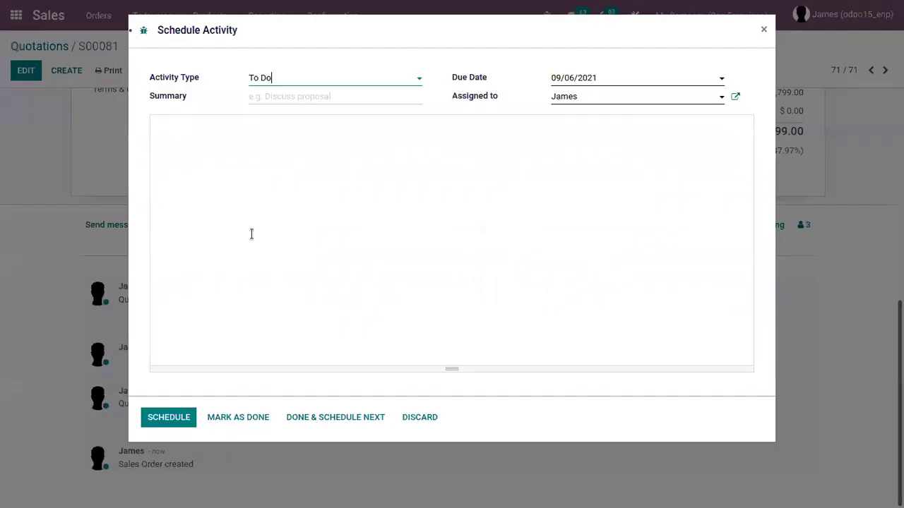
- Set the activity type to Meeting and open the calendar for it
left_click(286, 83)
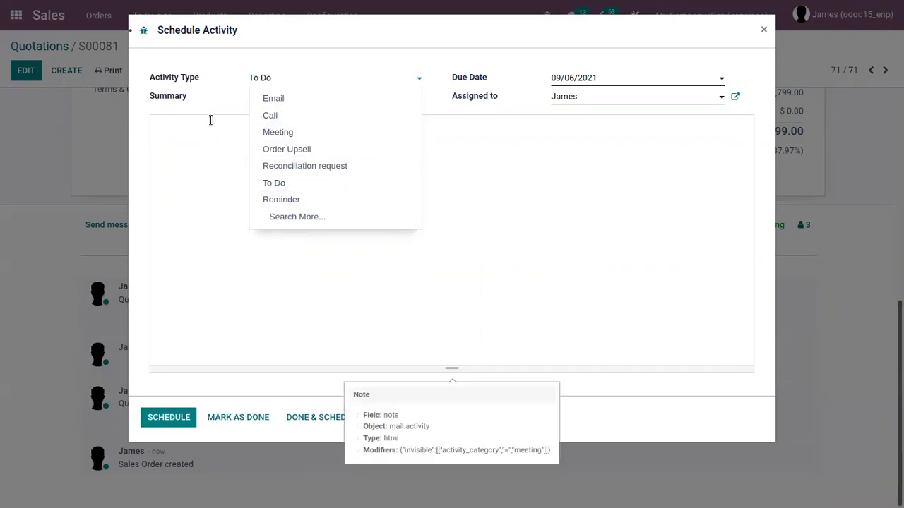
left_click(339, 117)
left_click(286, 83)
left_click(305, 147)
left_click(286, 80)
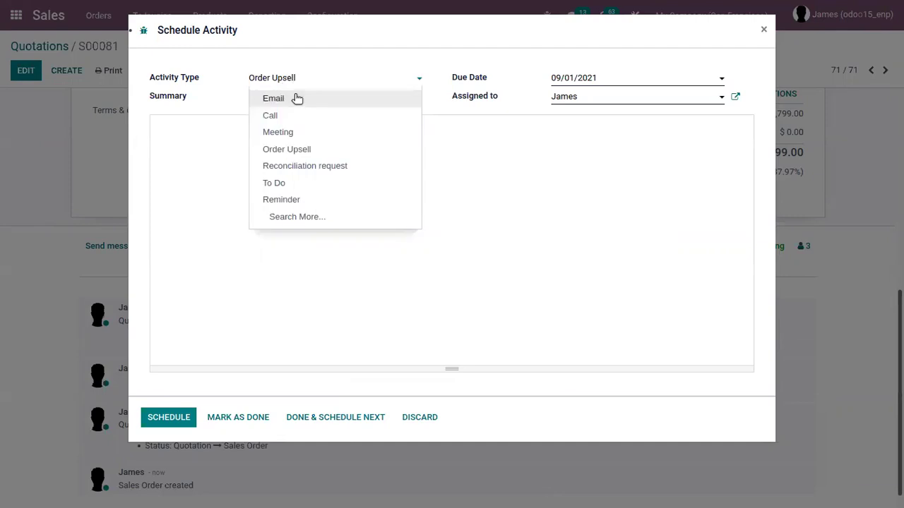
left_click(310, 133)
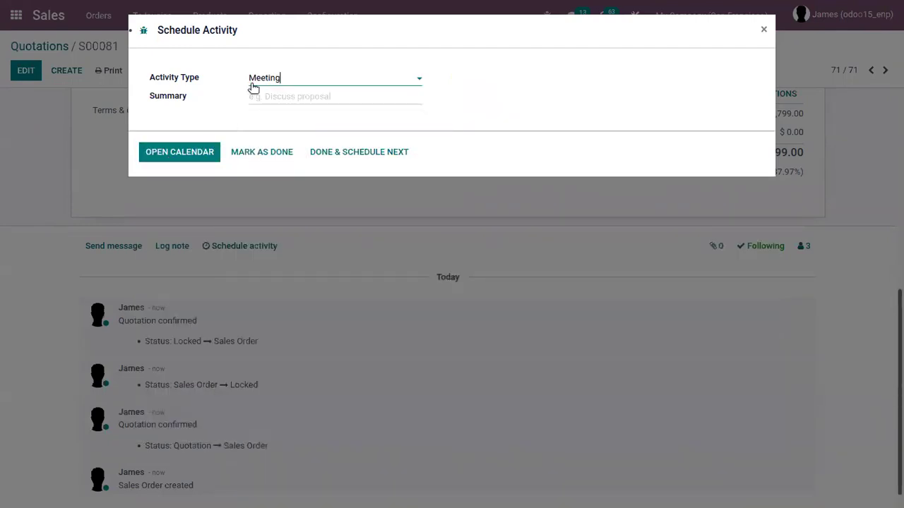
left_click(178, 152)
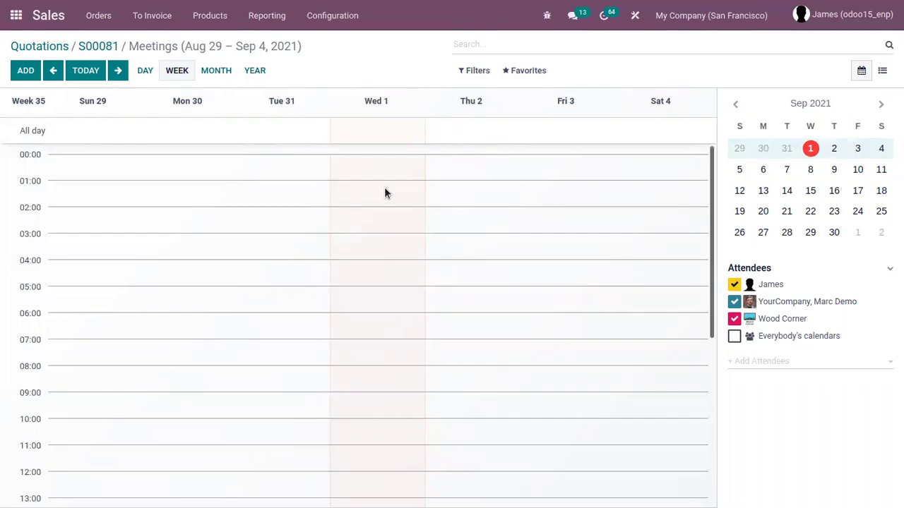
- Create a calendar event titled "Meeting with Customer" on Wednesday, September 1, at 01:00
left_click(384, 187)
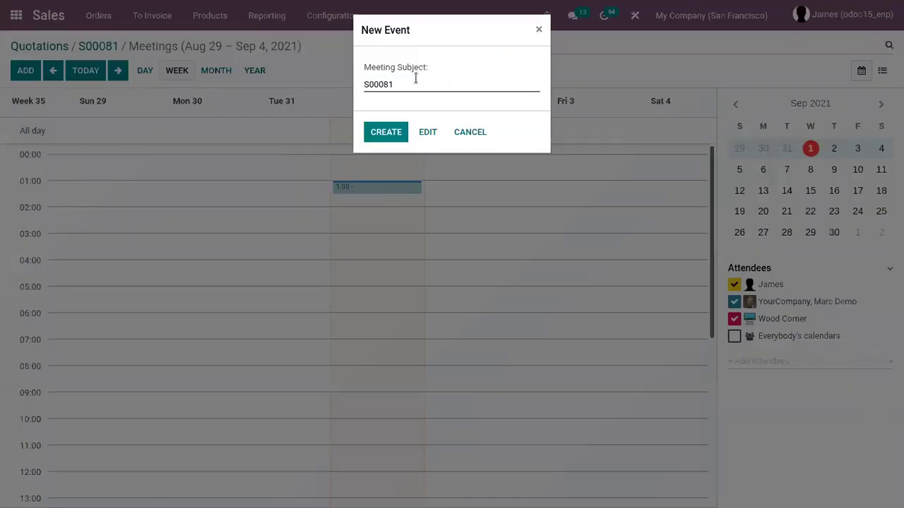
key("BackSpace")
key("BackSpace")
key("BackSpace")
key("BackSpace")
key("BackSpace")
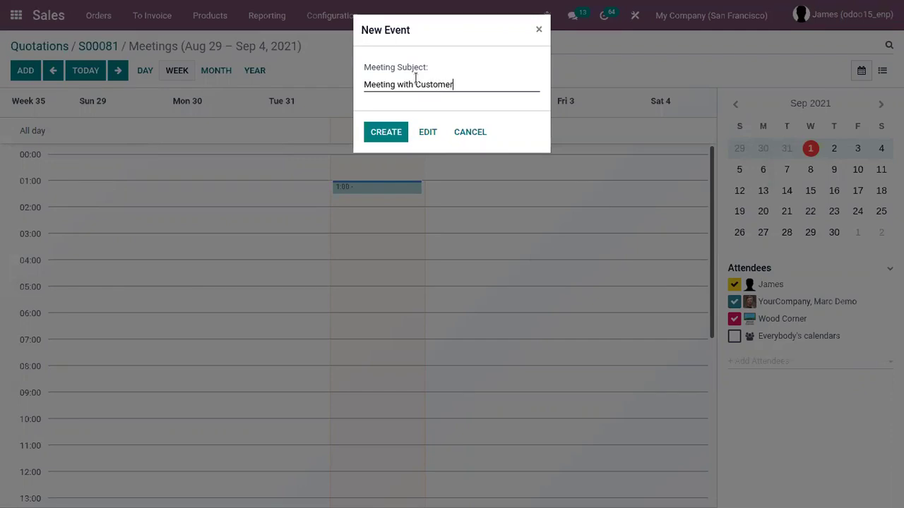
key("Return")
- Edit the event's subject to "Meeting with Customer Decco" and check its video call link
left_click(381, 189)
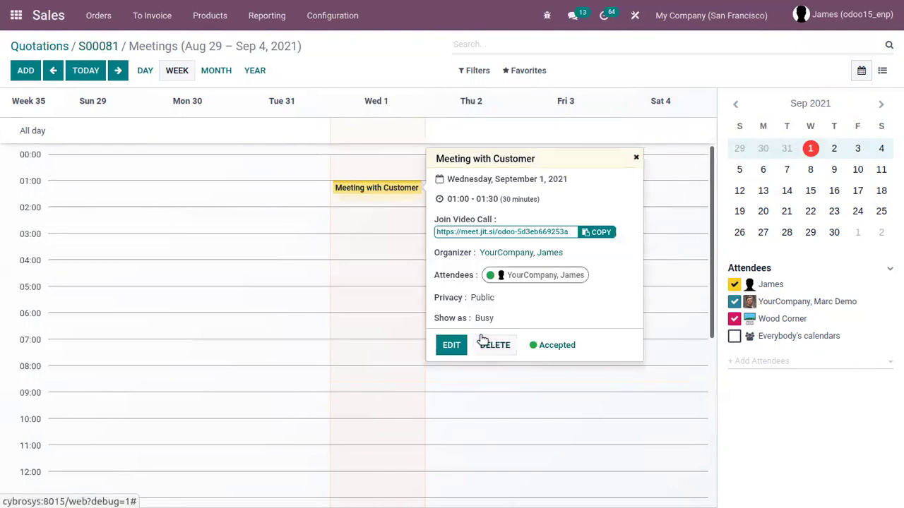
left_click(452, 343)
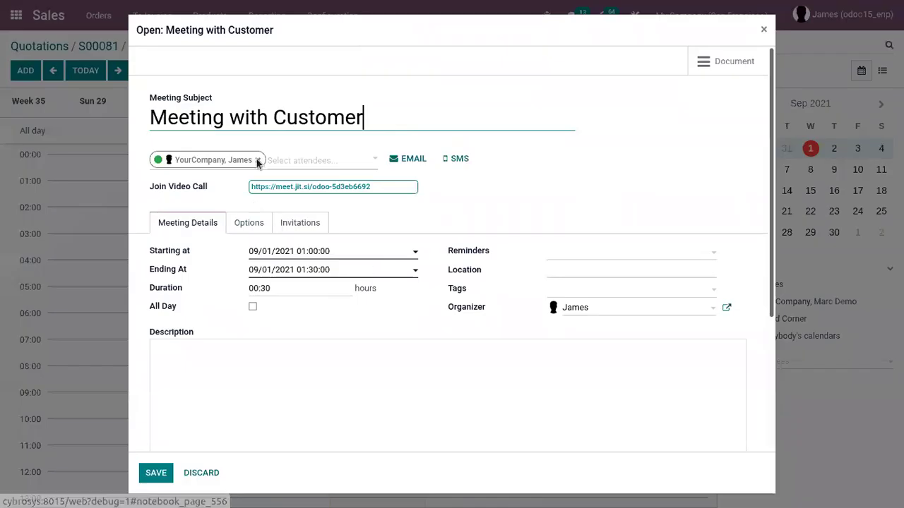
type("Decco")
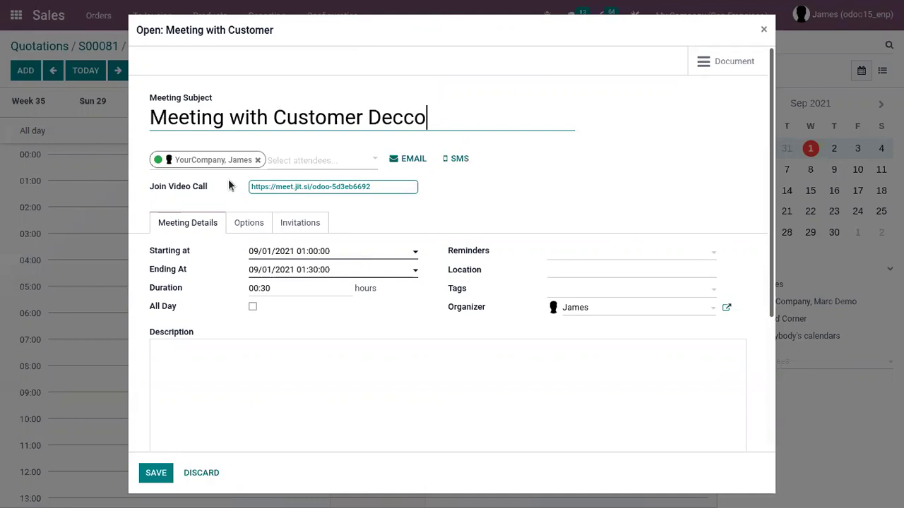
left_click_drag(389, 188, 214, 187)
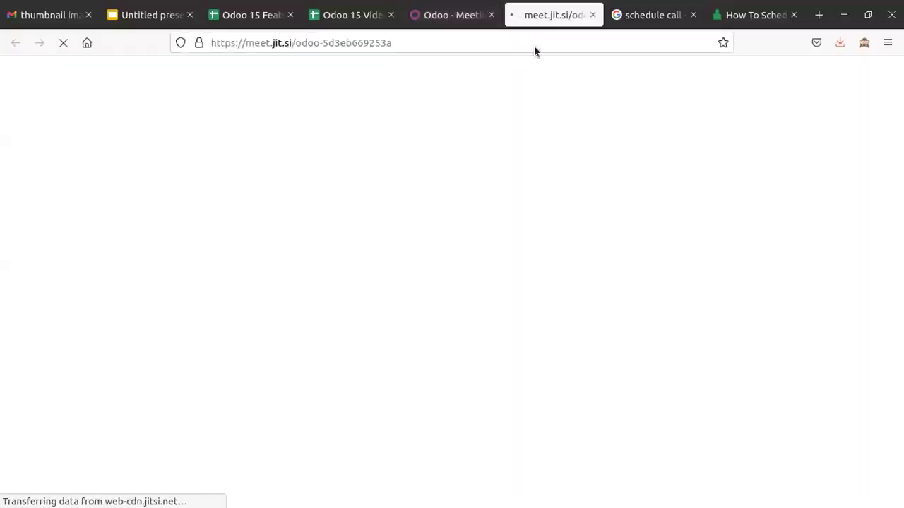
left_click(589, 13)
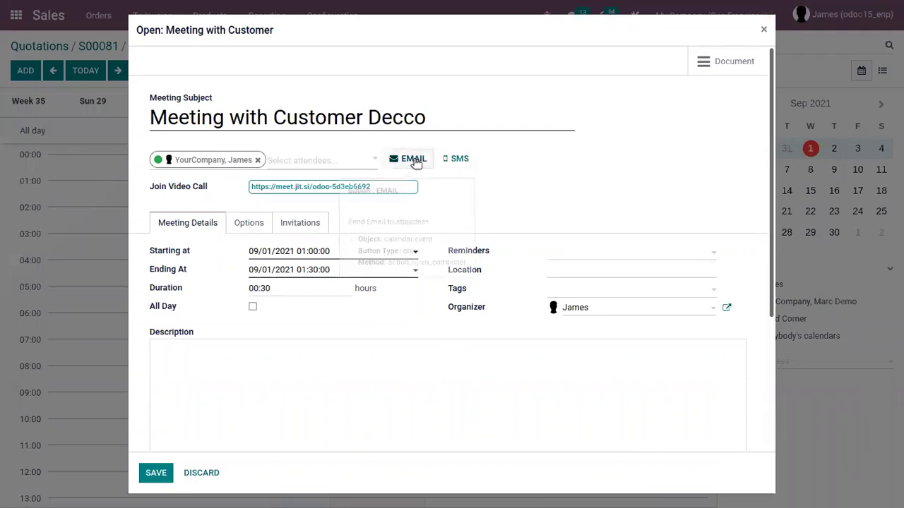
- Schedule the meeting for 09/25/2021 at 01:00 with a duration of 01:30 hours
left_click(258, 254)
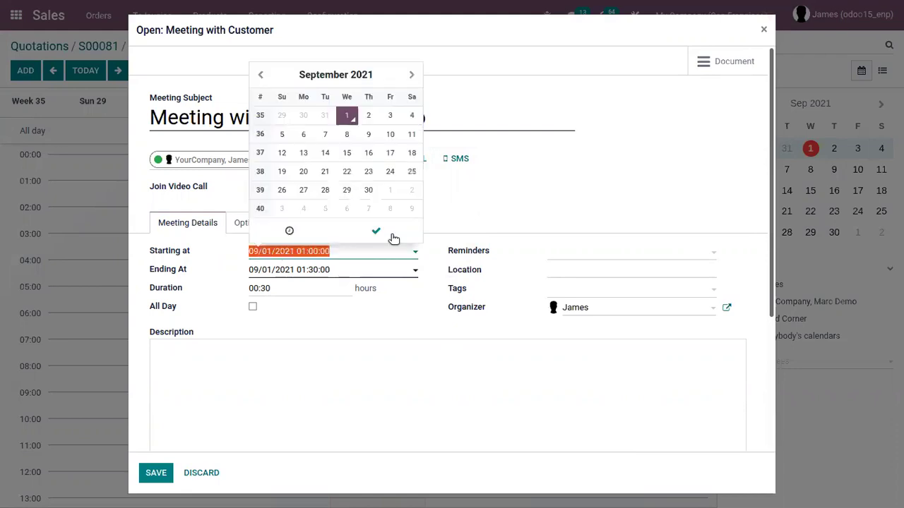
left_click(411, 172)
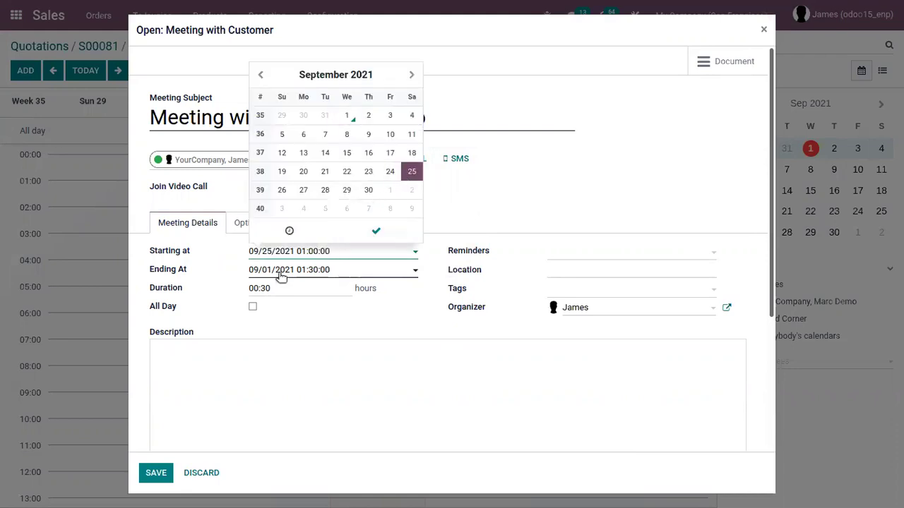
left_click(278, 269)
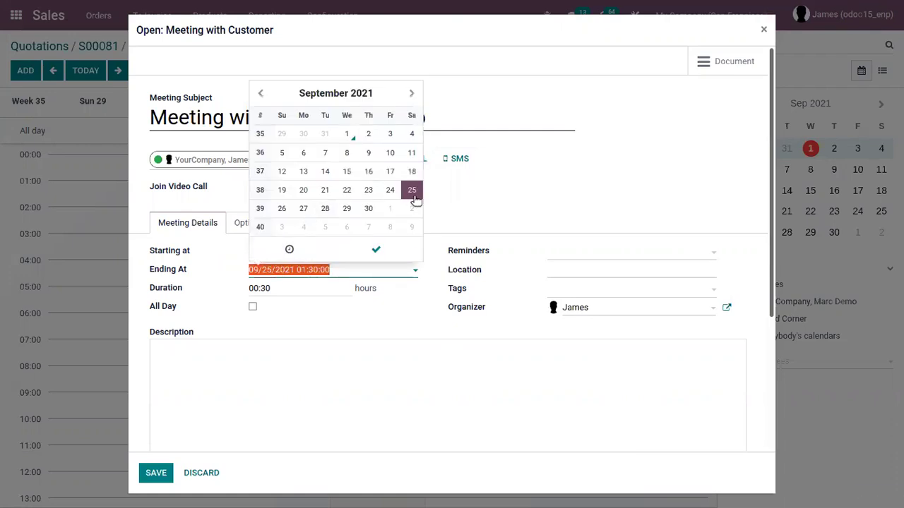
left_click(384, 243)
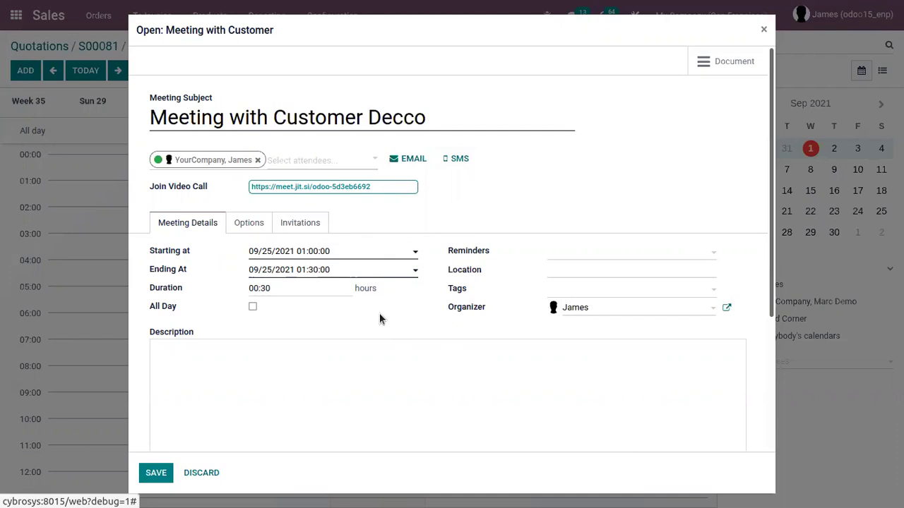
left_click(255, 288)
- Add an "Email - 3 Hours" reminder to the meeting
left_click(550, 255)
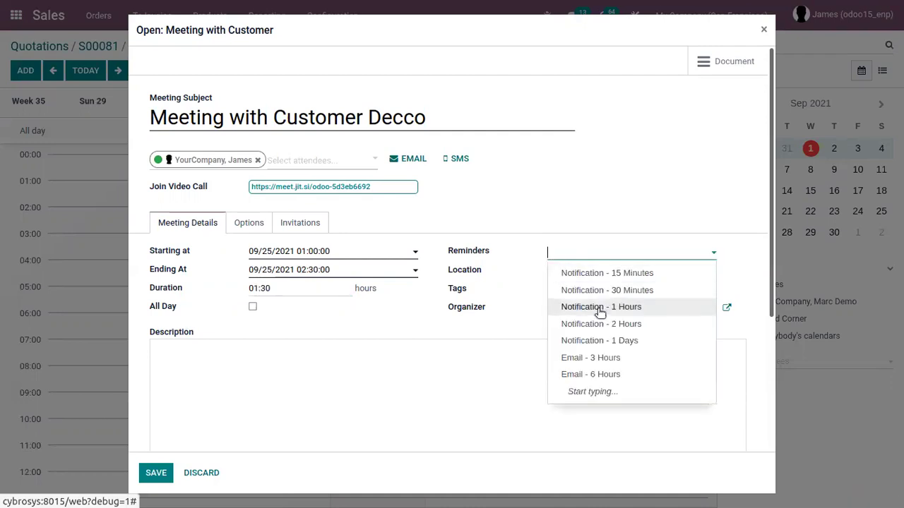
left_click(612, 359)
left_click(595, 269)
- Add Deco Addict as an attendee of the meeting
left_click(318, 163)
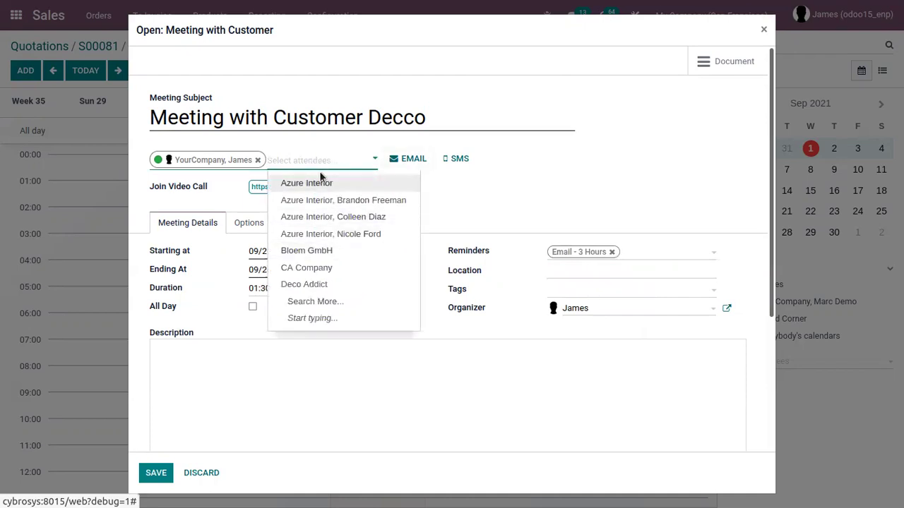
type("de")
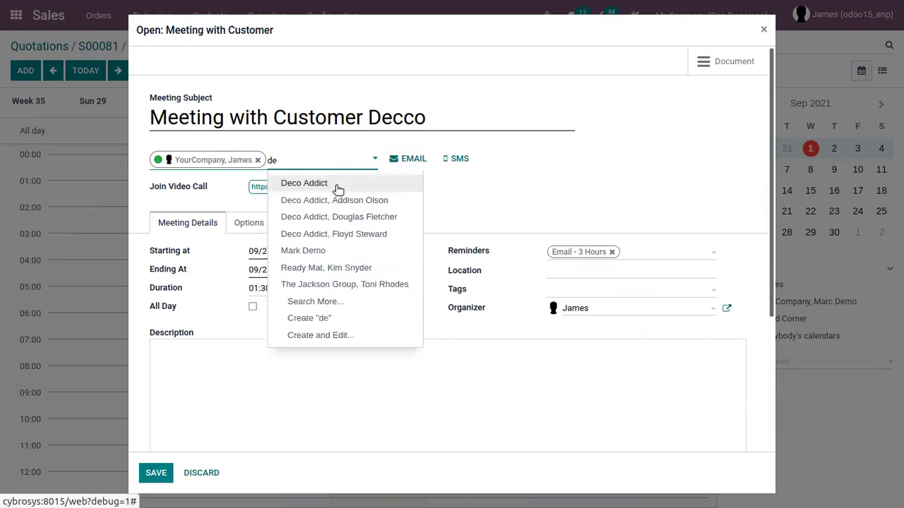
left_click(338, 189)
left_click(383, 161)
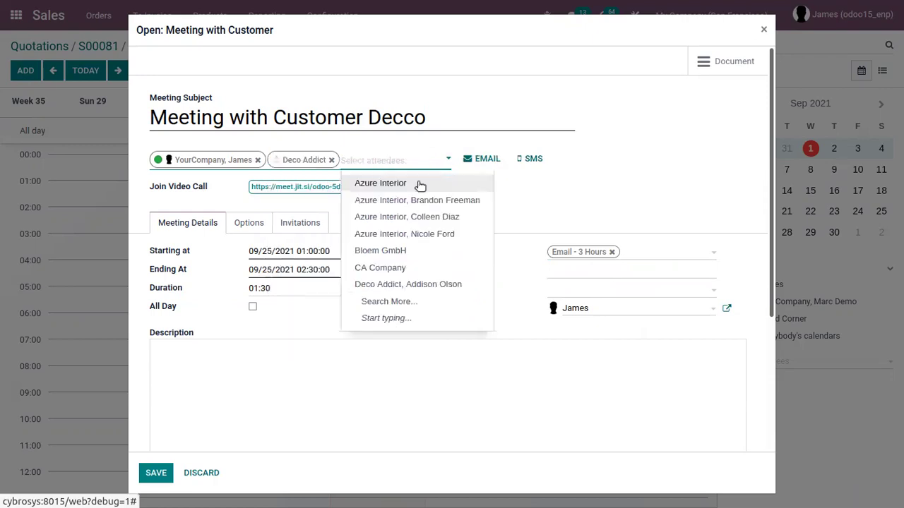
left_click(542, 185)
- Tag the meeting as Customer Meeting, keep its organizer and save the event
left_click(566, 306)
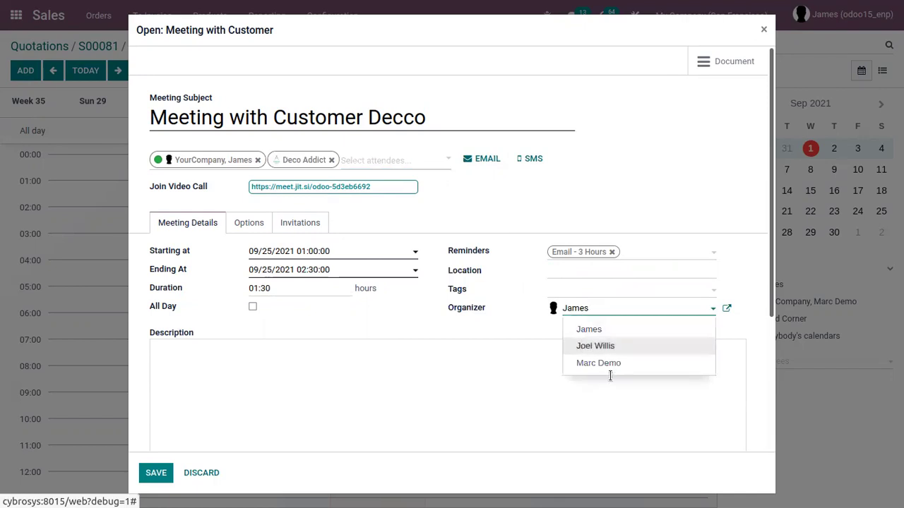
left_click(539, 267)
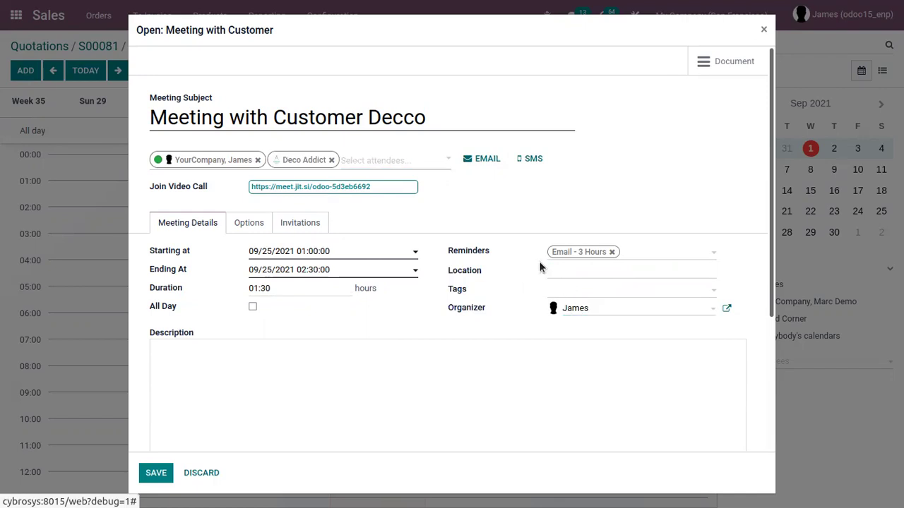
left_click(556, 296)
left_click(600, 310)
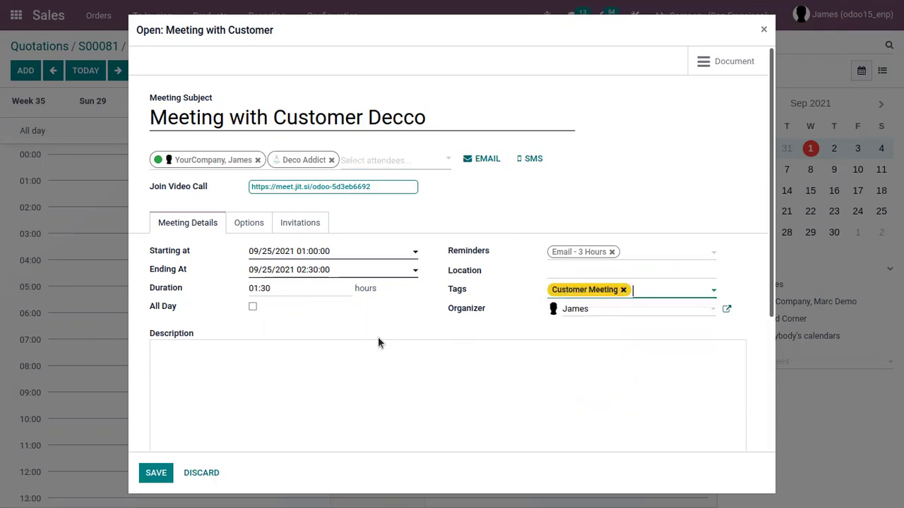
scroll(206, 366, "down", 3)
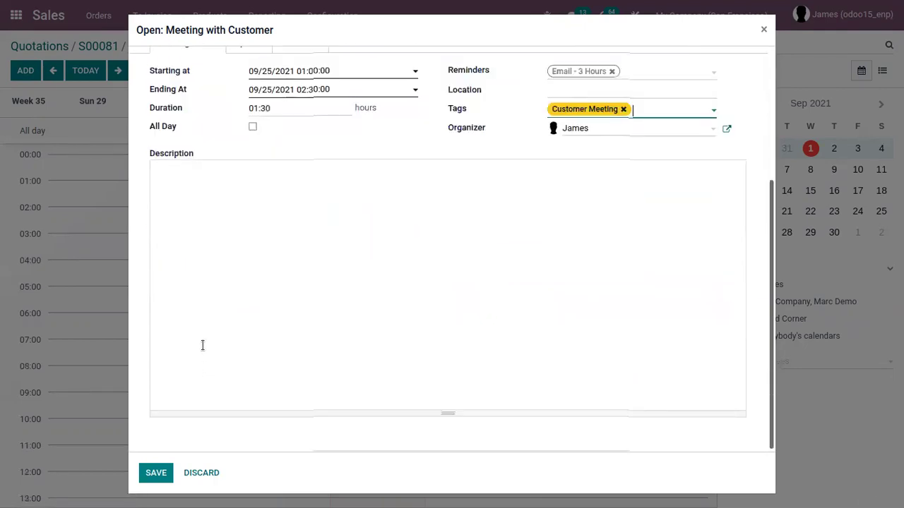
scroll(202, 345, "up", 3)
left_click(215, 376)
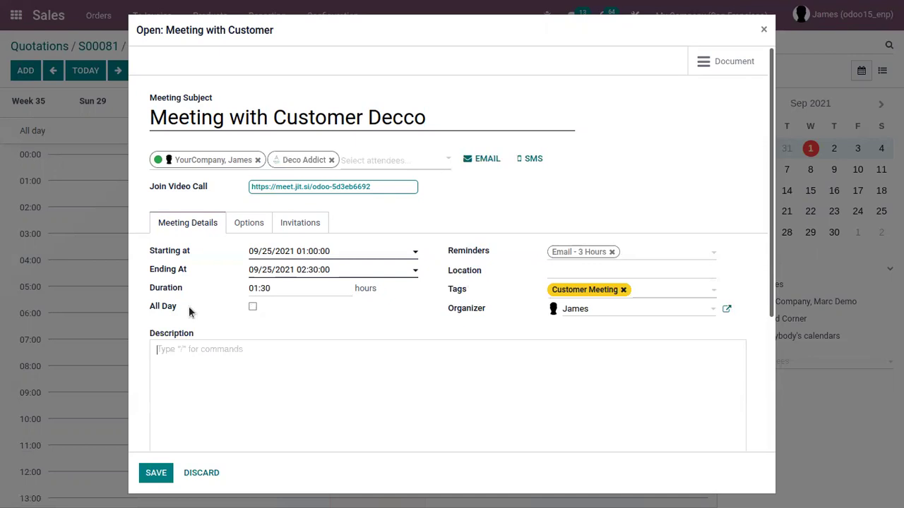
left_click(150, 471)
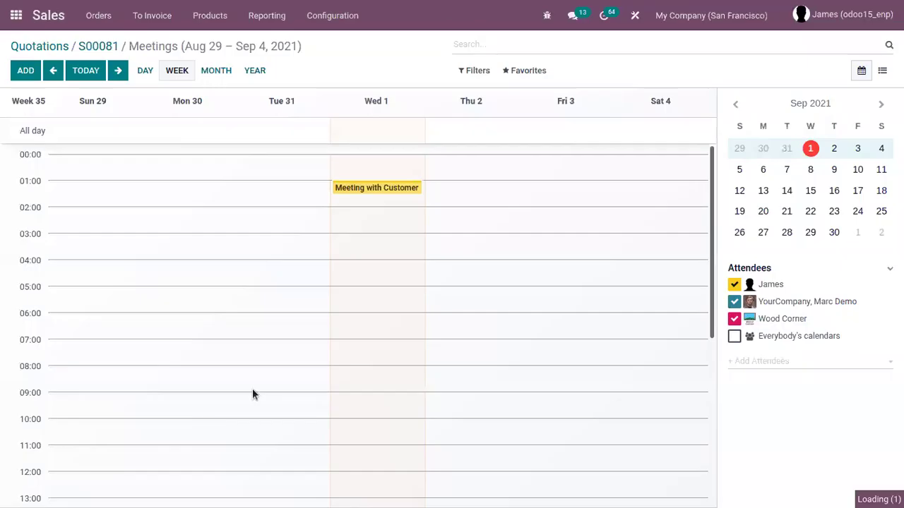
- Return to the sales order and show the details of its planned meeting activity
left_click(106, 45)
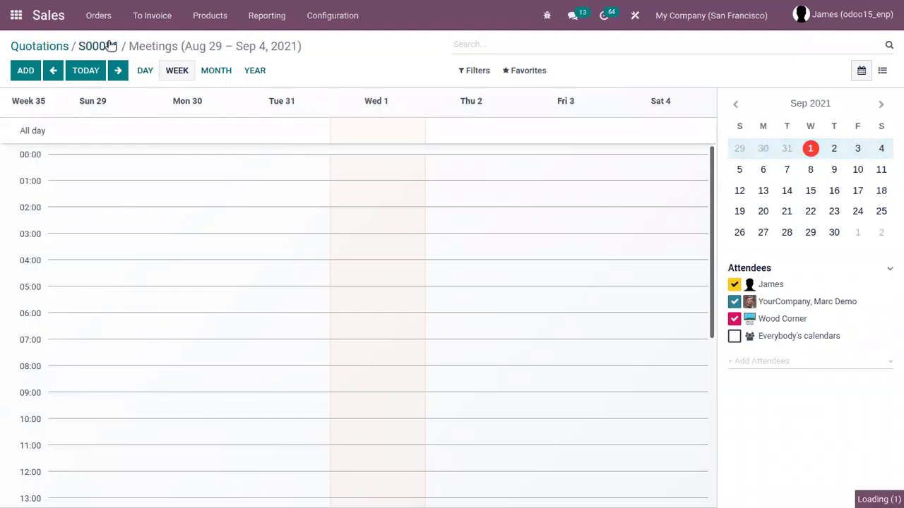
scroll(361, 349, "up", 3)
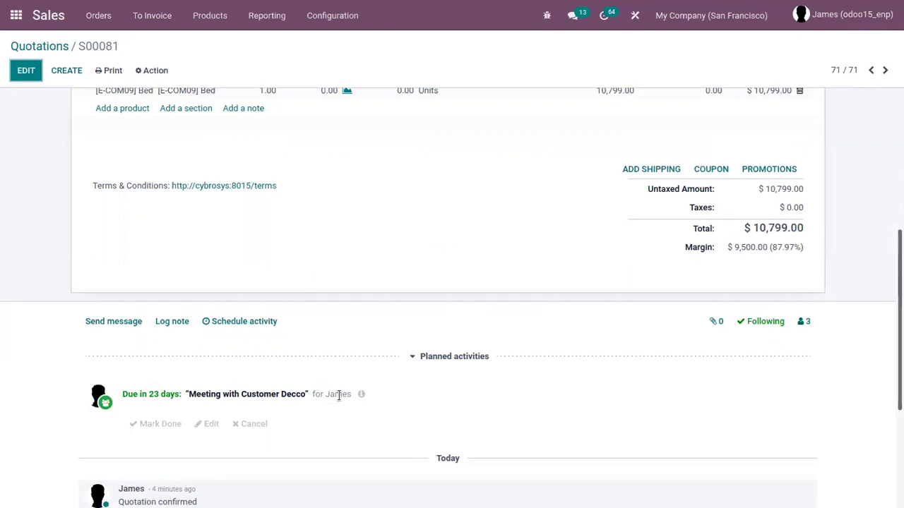
left_click(360, 396)
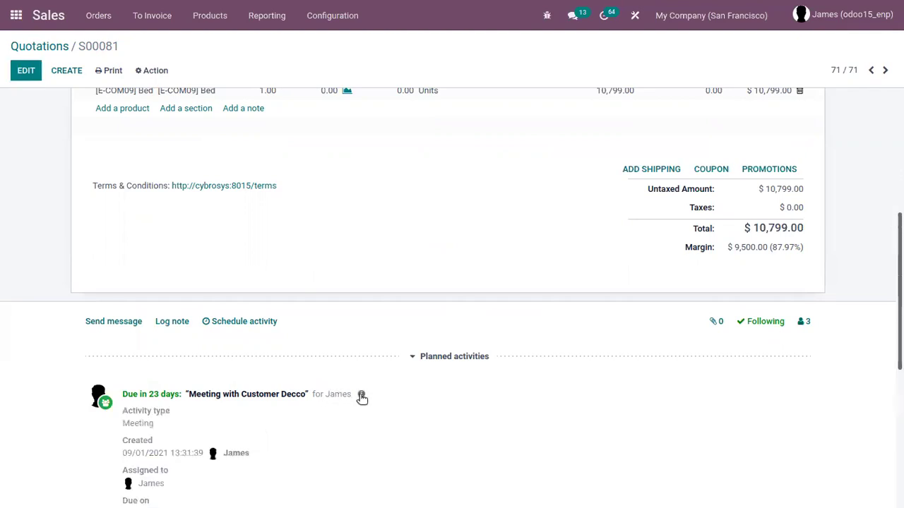
- Schedule a Call activity on the sales order, keeping the suggested due date and assignee
scroll(346, 419, "down", 3)
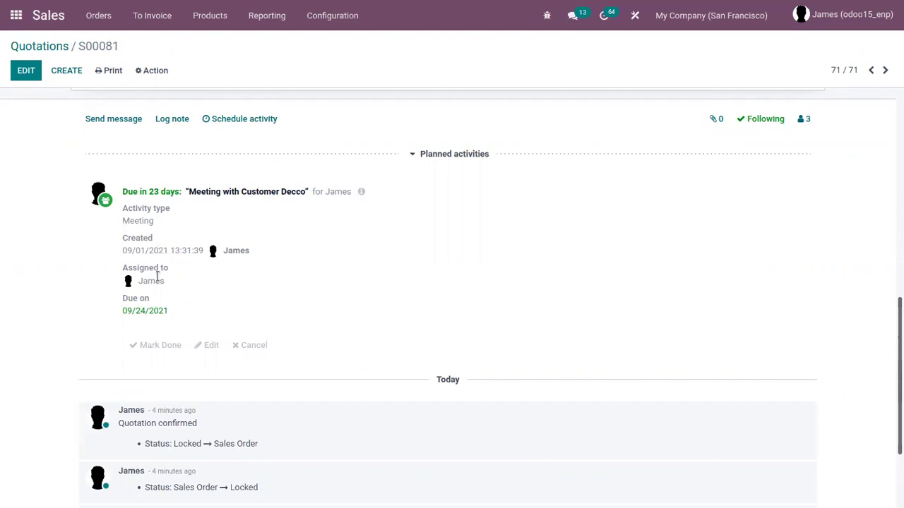
scroll(157, 320, "up", 3)
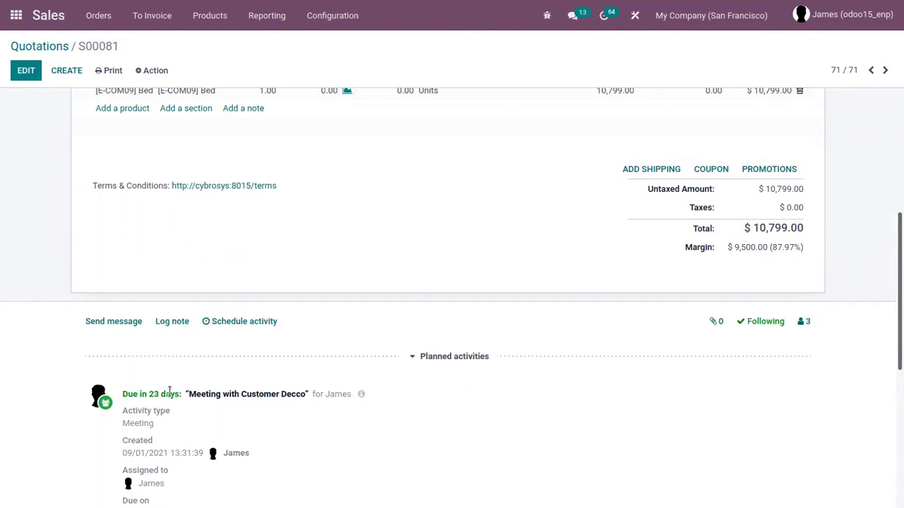
scroll(373, 438, "down", 4)
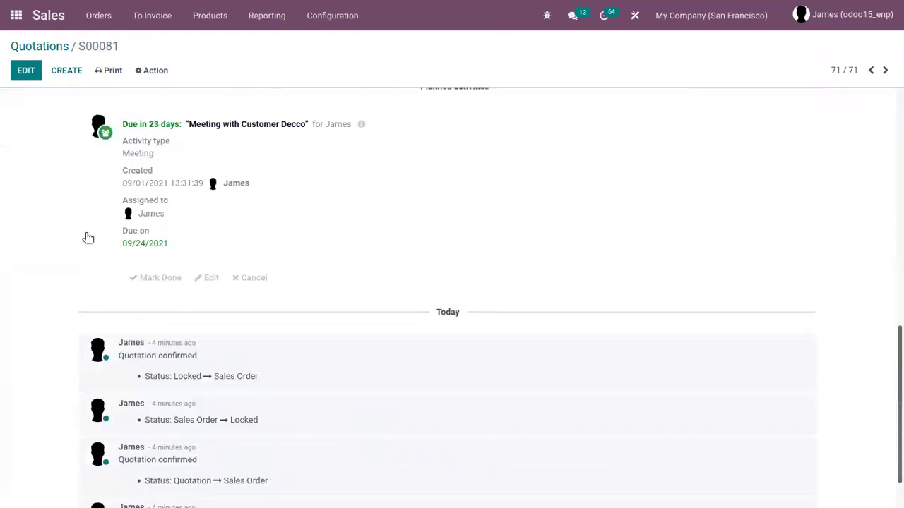
scroll(237, 335, "up", 4)
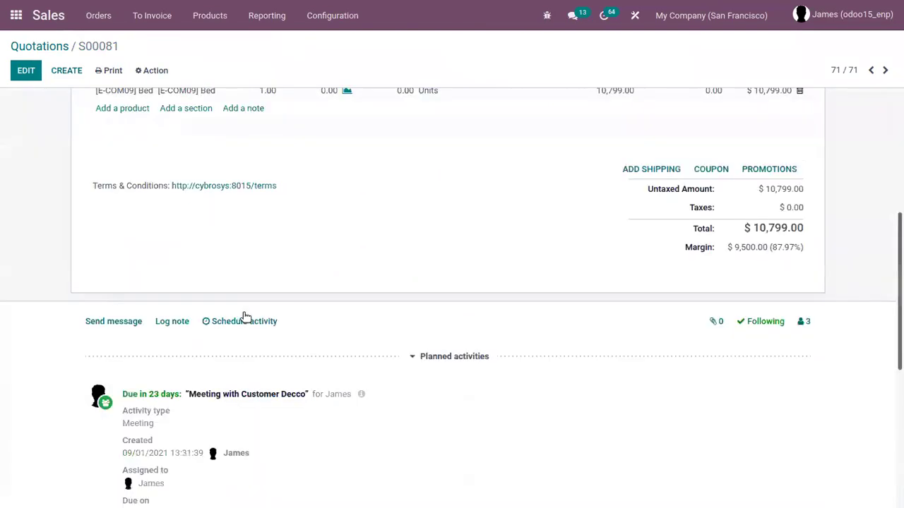
left_click(244, 323)
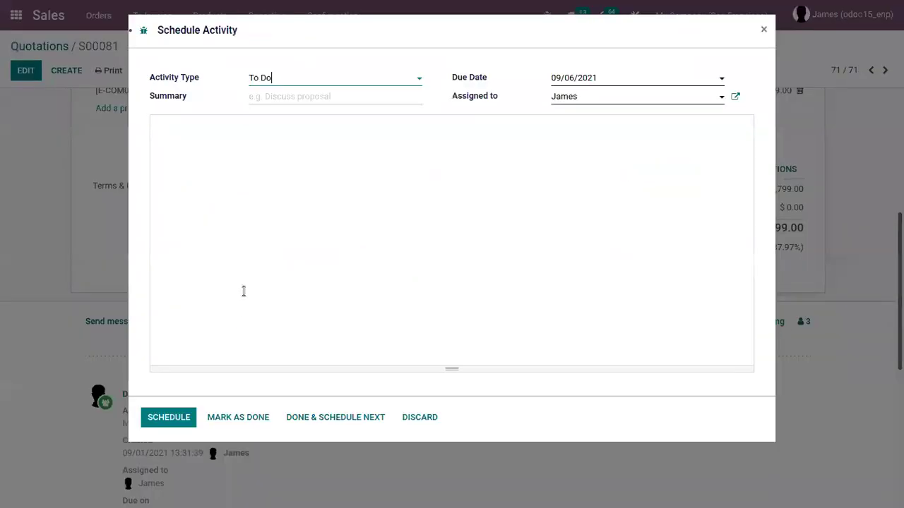
left_click(302, 77)
left_click(299, 118)
left_click(162, 417)
- Mark the order's planned Call activity as done without feedback
scroll(216, 428, "down", 3)
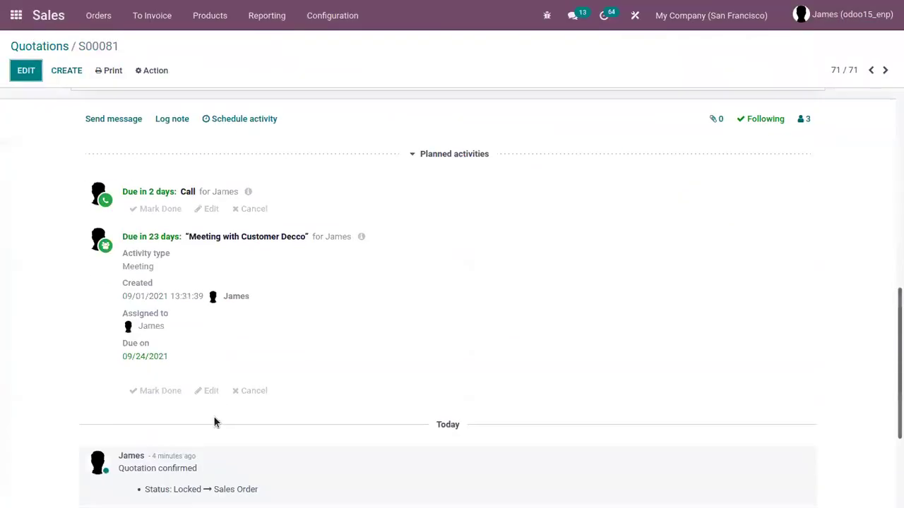
scroll(206, 424, "down", 2)
scroll(197, 353, "up", 4)
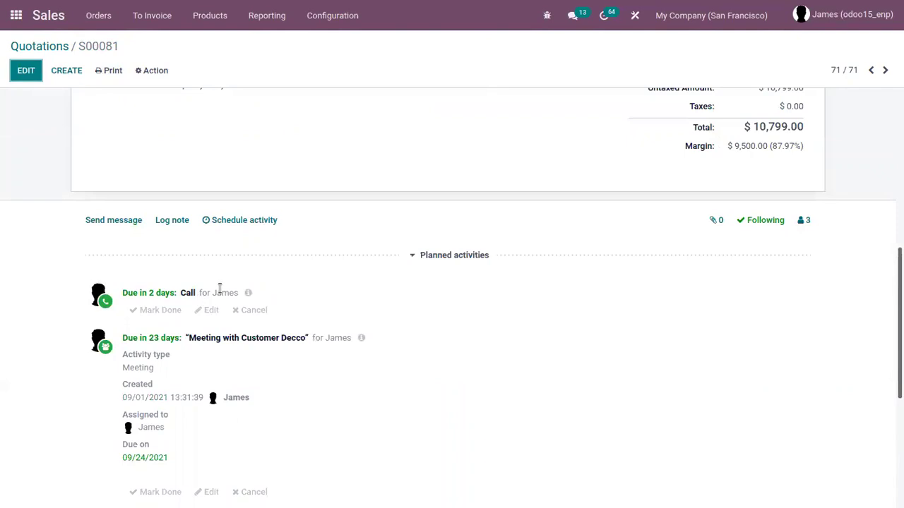
left_click(472, 307)
scroll(326, 415, "down", 3)
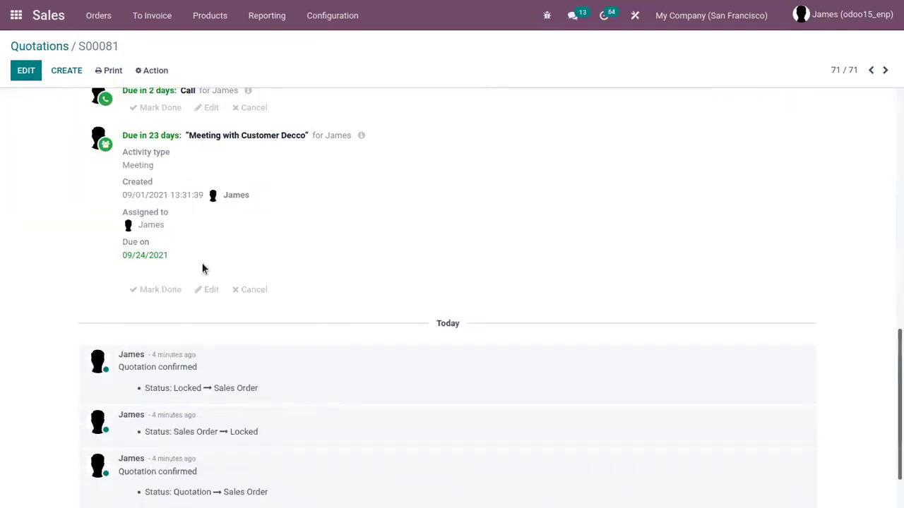
scroll(186, 250, "up", 1)
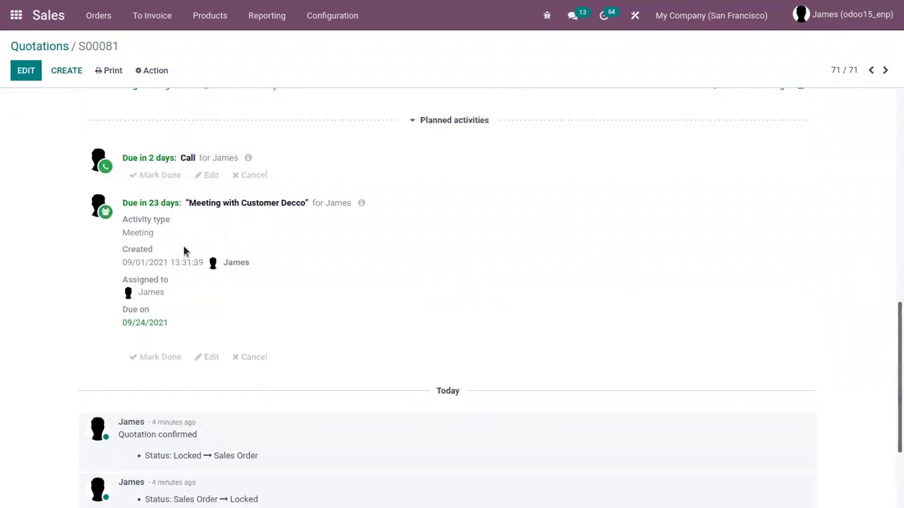
left_click(153, 175)
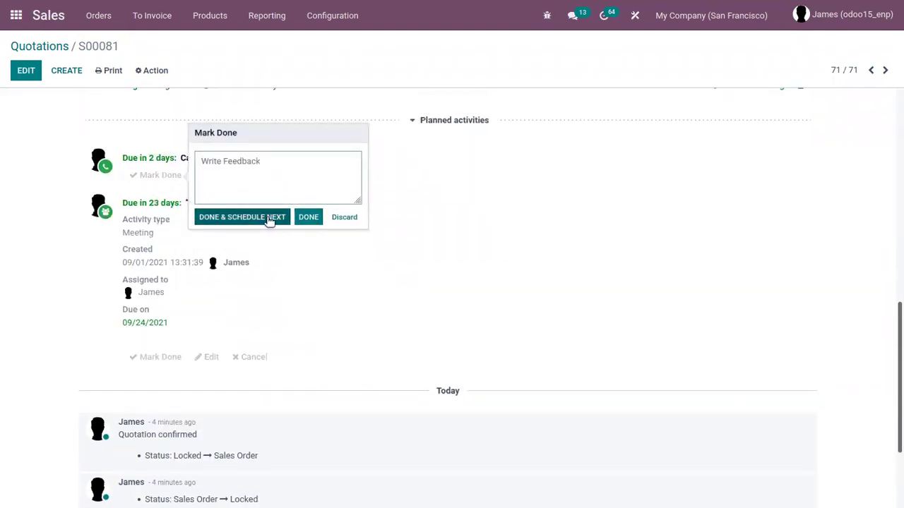
left_click(308, 218)
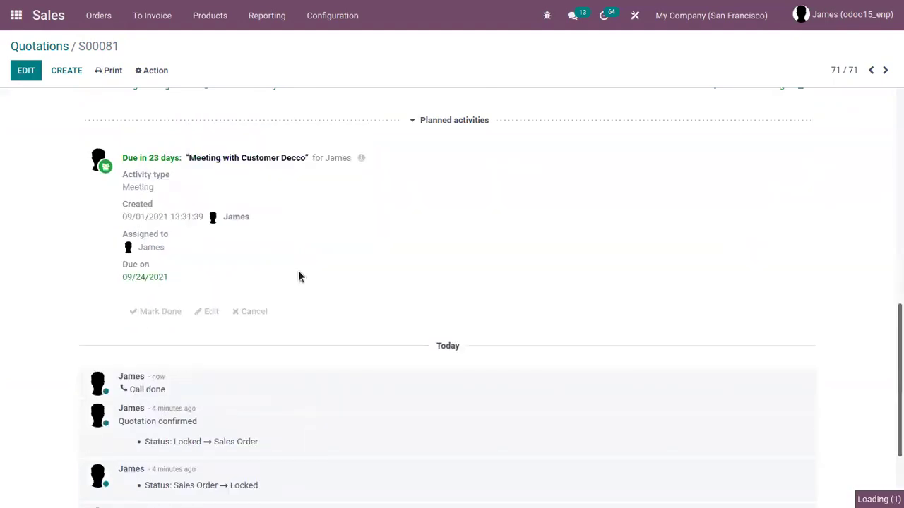
- Examine the sales order's remaining planned meeting, message history, order lines and totals
scroll(279, 318, "up", 2)
scroll(280, 317, "down", 2)
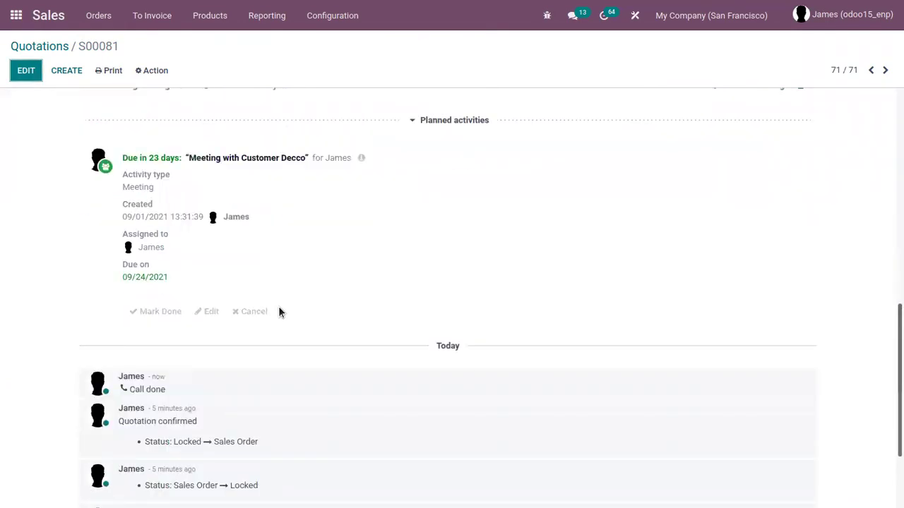
scroll(237, 214, "down", 1)
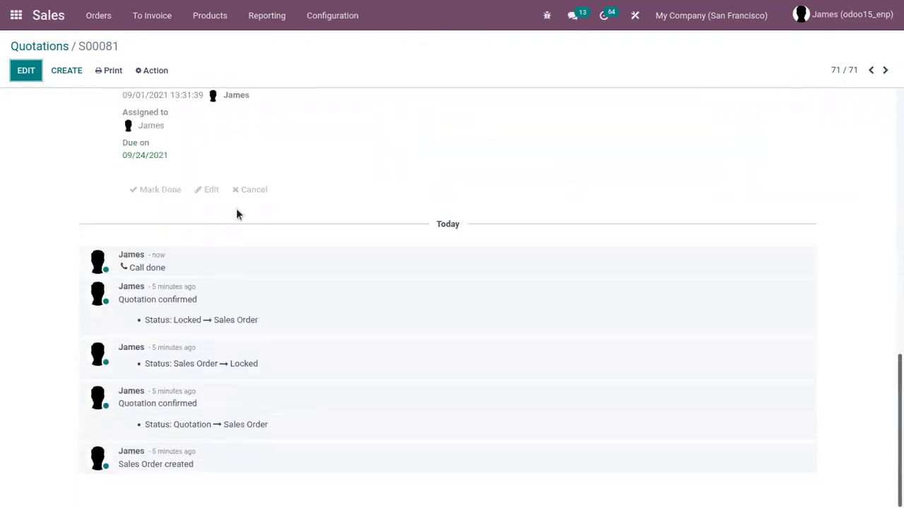
scroll(249, 150, "up", 3)
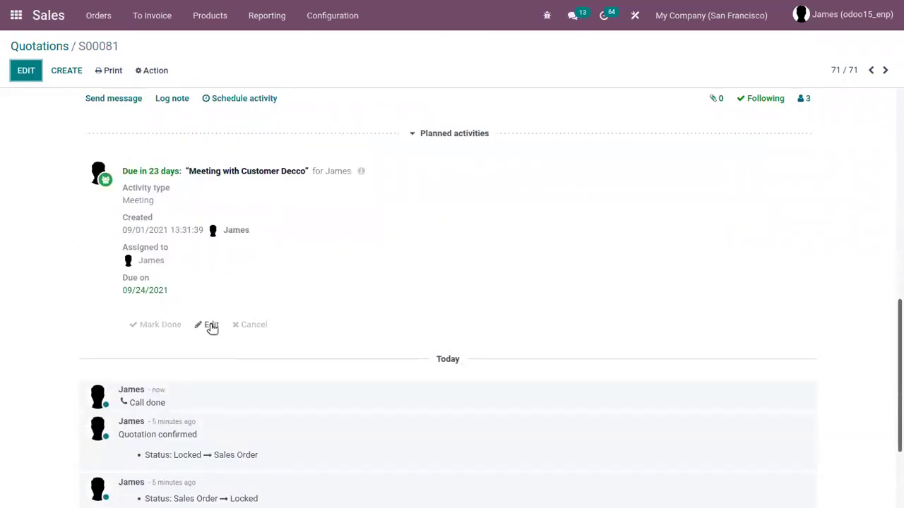
scroll(285, 293, "up", 3)
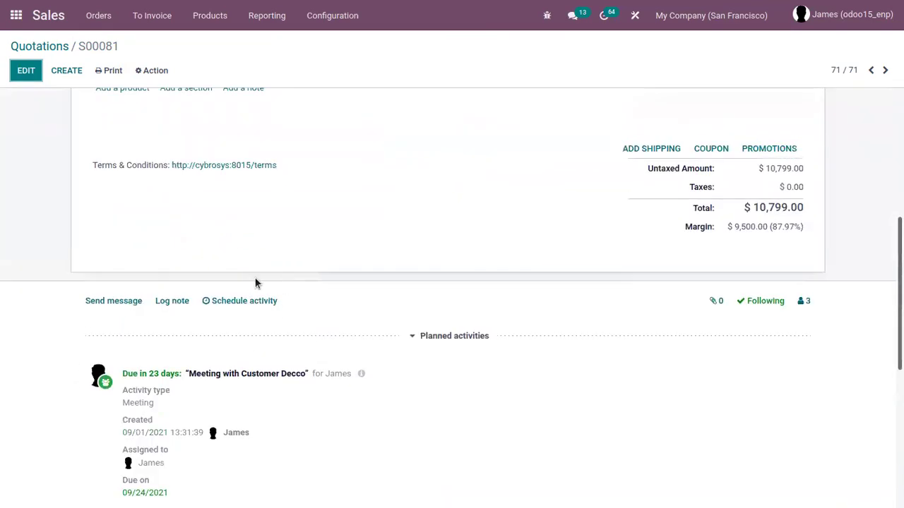
scroll(293, 320, "up", 4)
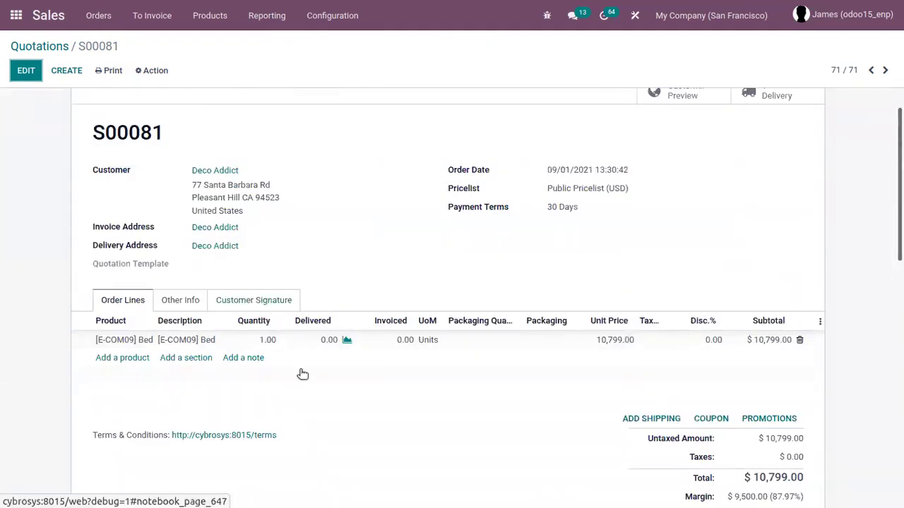
scroll(286, 393, "down", 4)
scroll(291, 364, "up", 4)
scroll(322, 251, "down", 4)
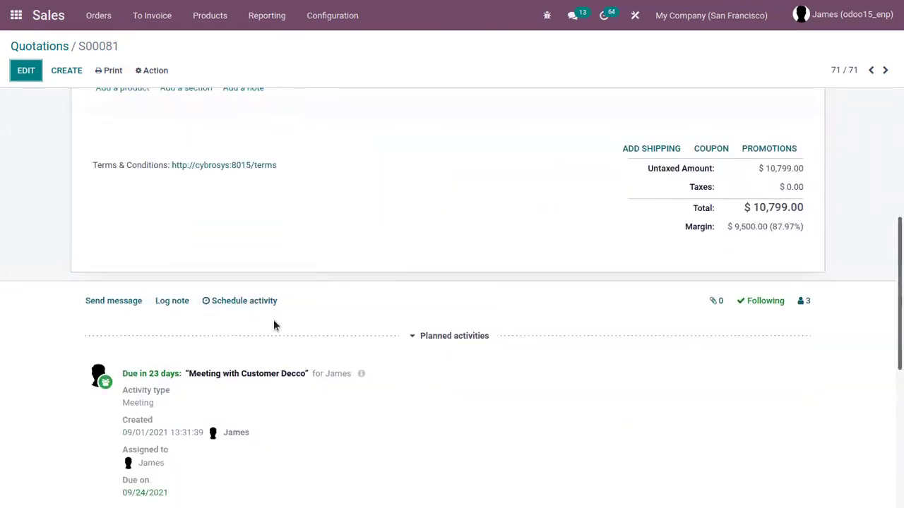
scroll(229, 264, "up", 3)
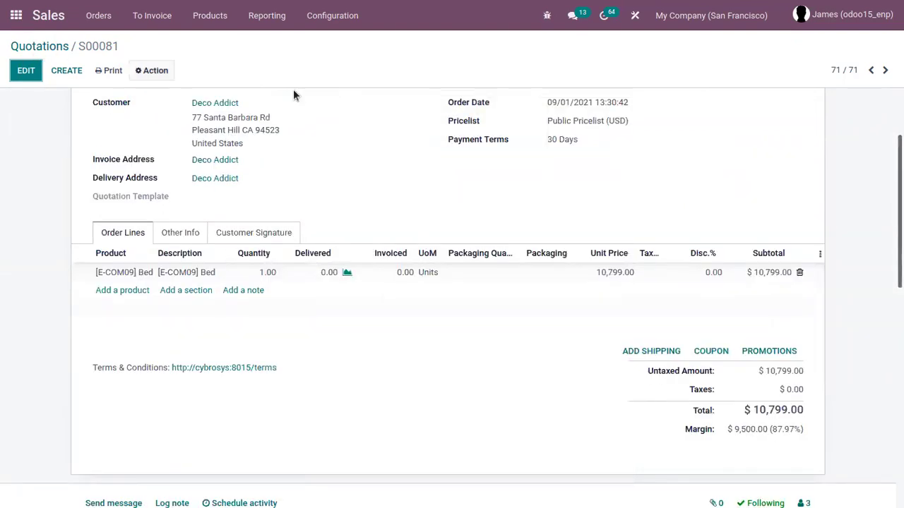
scroll(325, 398, "down", 4)
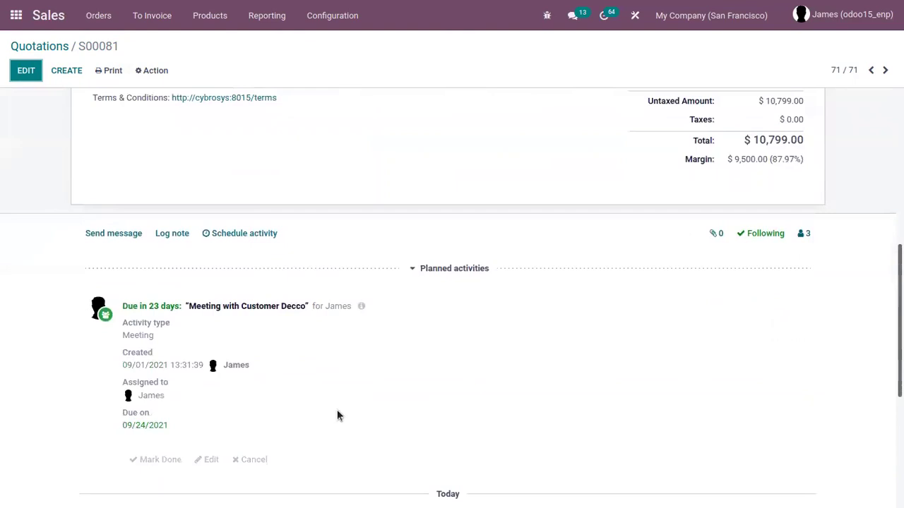
scroll(337, 413, "up", 4)
- Return to the quotations list, open the newest Deco Addict order's planned meeting for editing from there and close it without changes
left_click(40, 47)
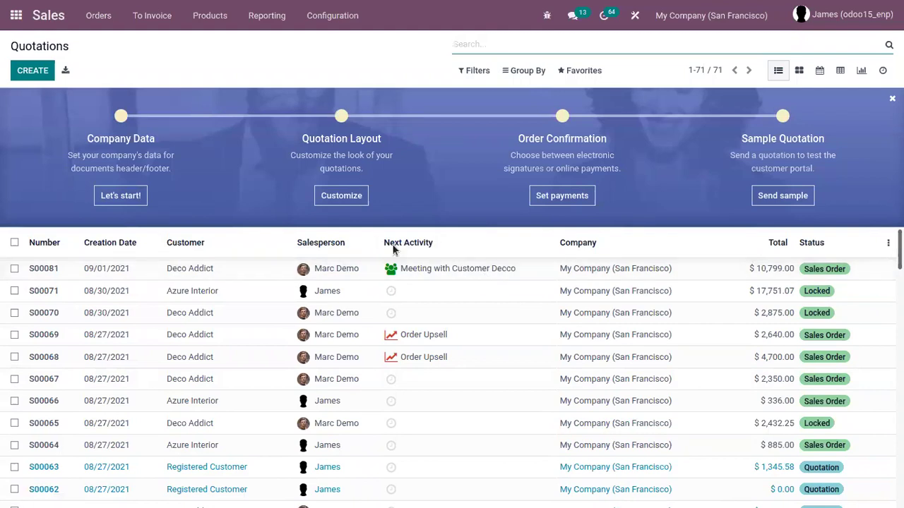
mouse_move(393, 249)
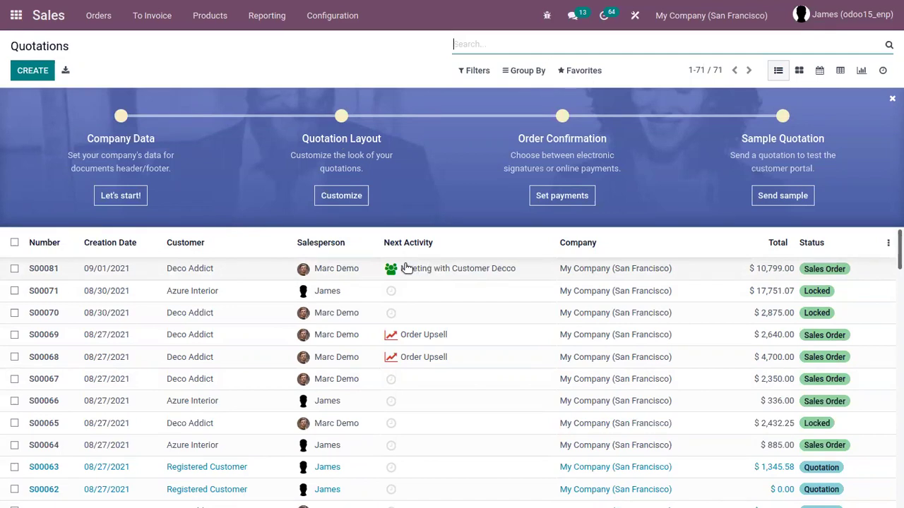
left_click(408, 270)
left_click(46, 48)
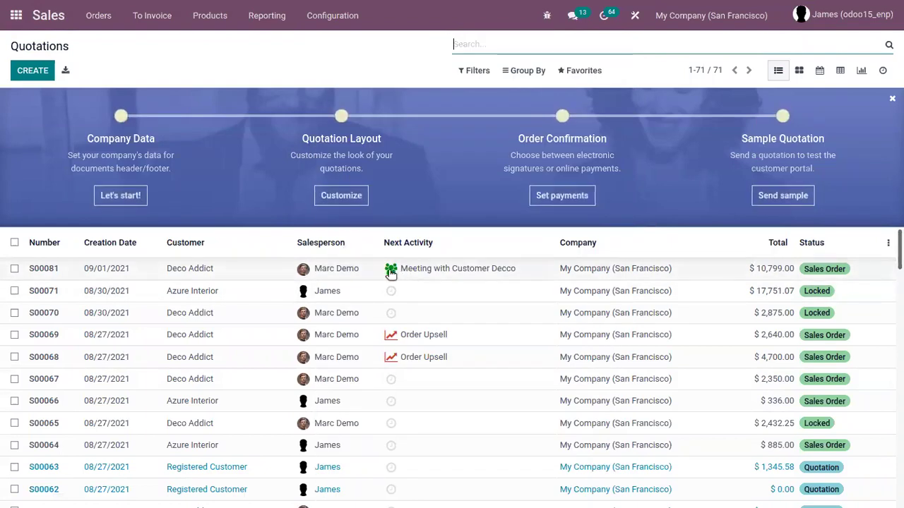
left_click(390, 271)
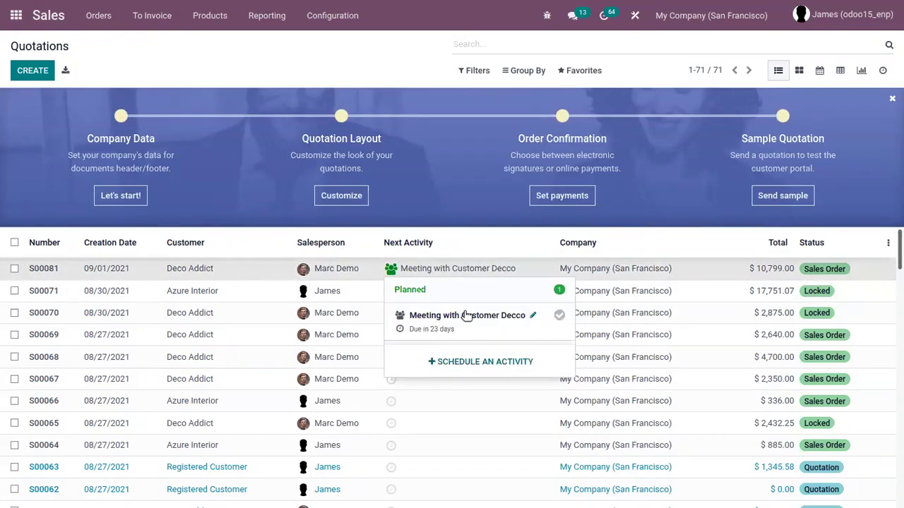
left_click(533, 317)
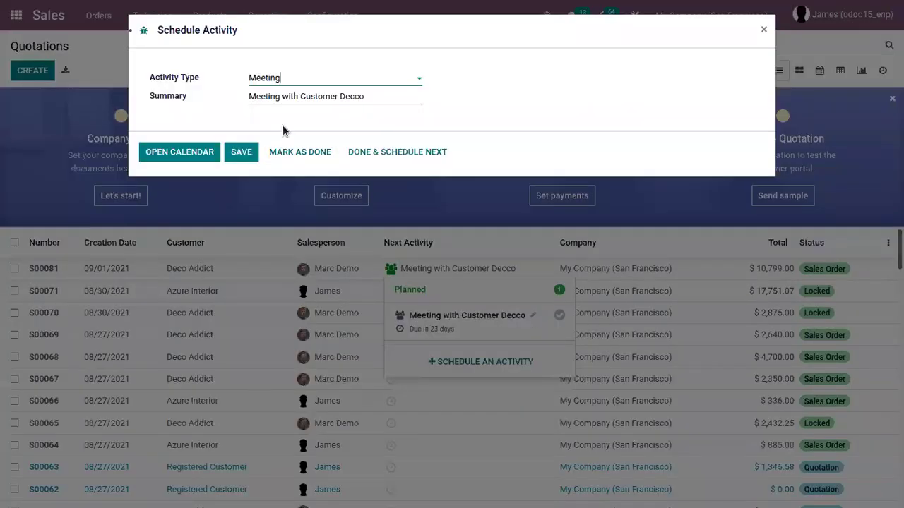
left_click(763, 29)
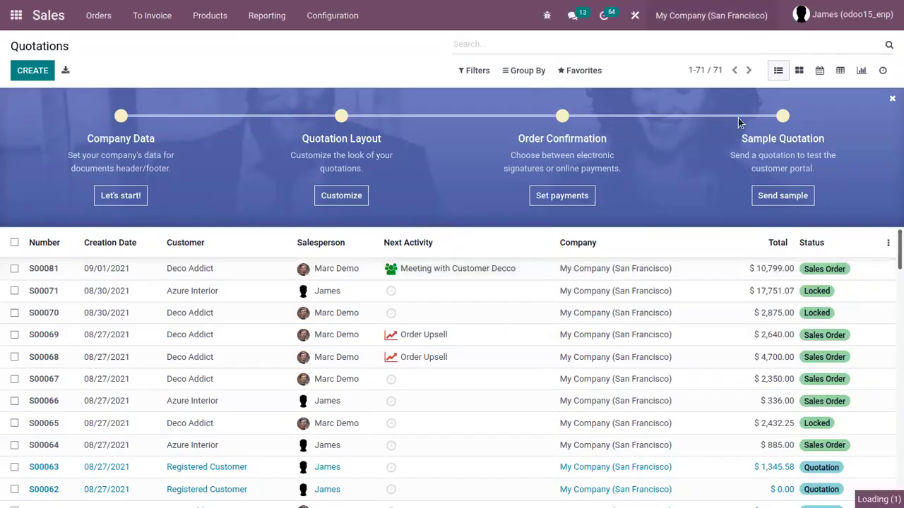
- Schedule a To Do activity for the newest Deco Addict order from the list, keeping the due date 09/06/2021 and the assignee
left_click(391, 268)
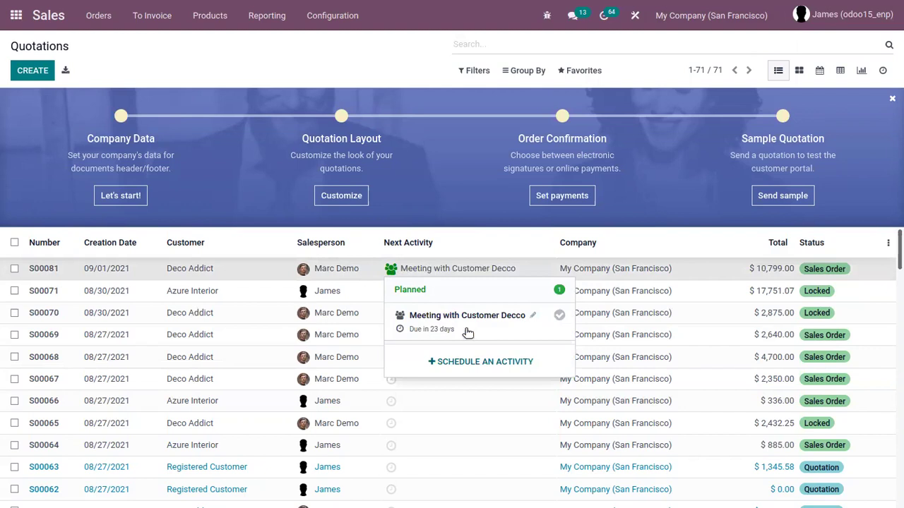
left_click(451, 362)
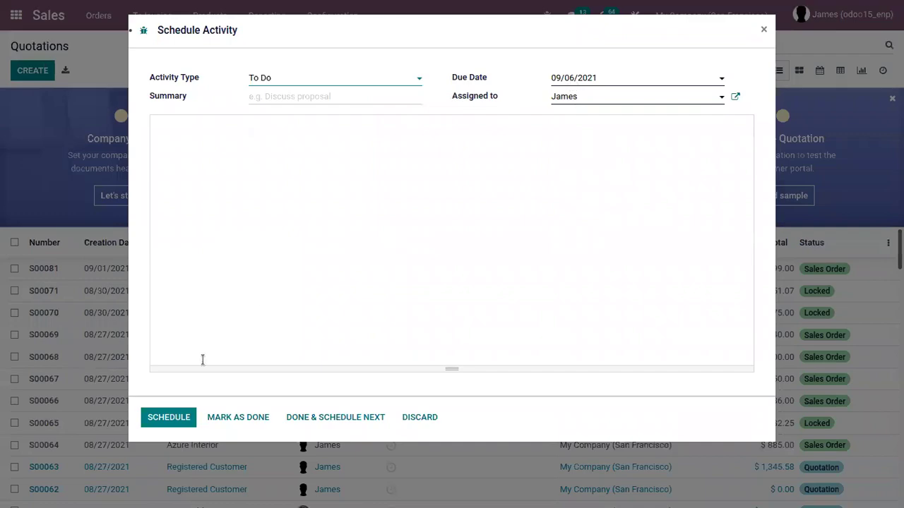
left_click(189, 419)
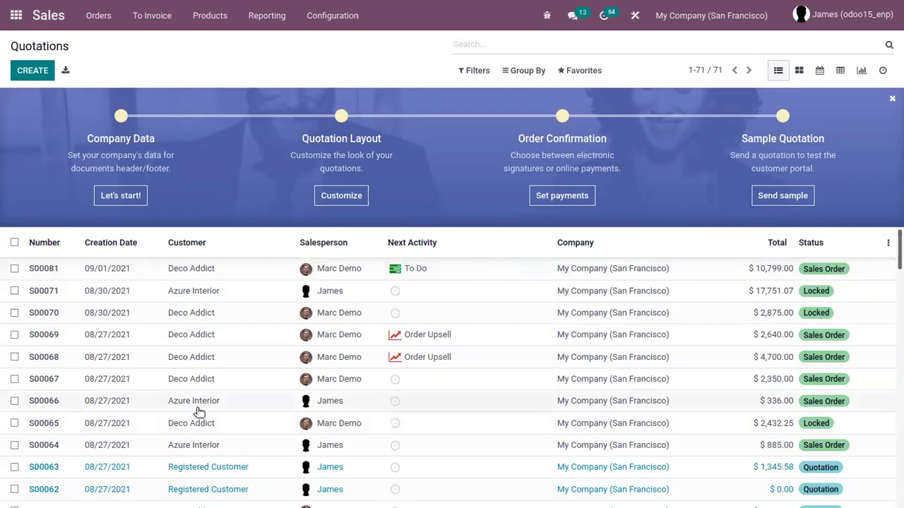
- Sort the quotations by status and show the details of the Get quote confirmation activity
left_click(394, 269)
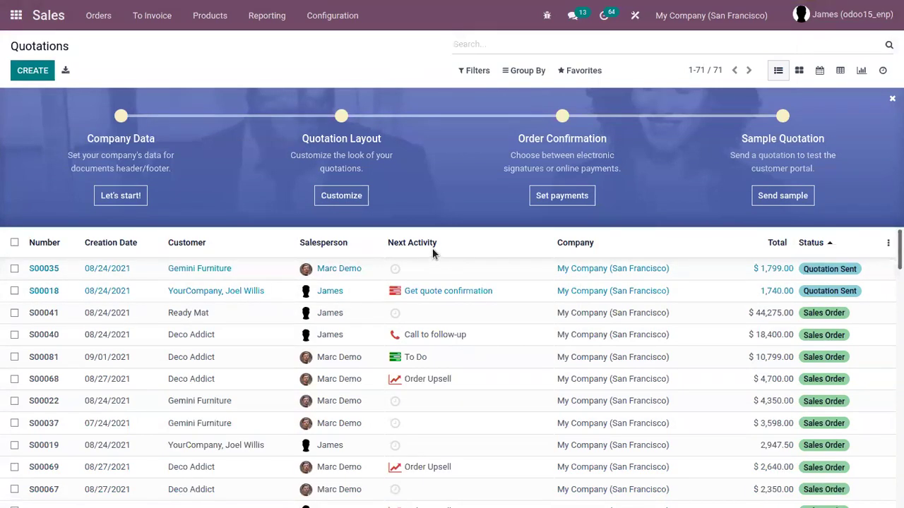
scroll(432, 249, "down", 2)
scroll(432, 252, "up", 2)
left_click(396, 291)
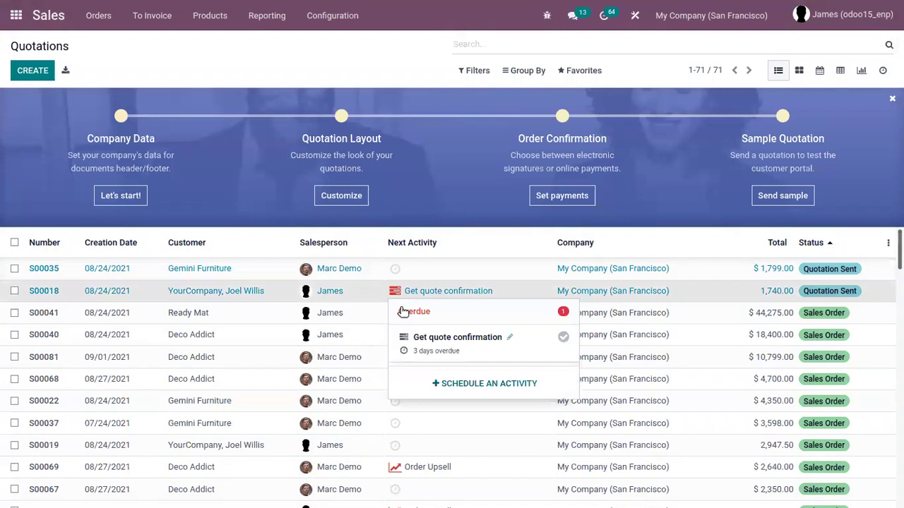
scroll(459, 339, "down", 2)
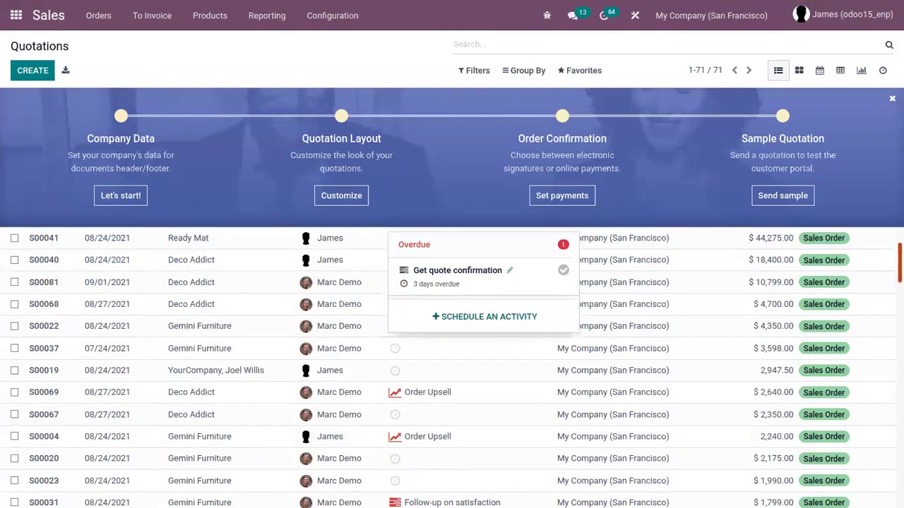
- Show the details of the $ 2,640.00 Deco Addict order's Order Upsell activity and of the Check delivery requirements activity
left_click(395, 392)
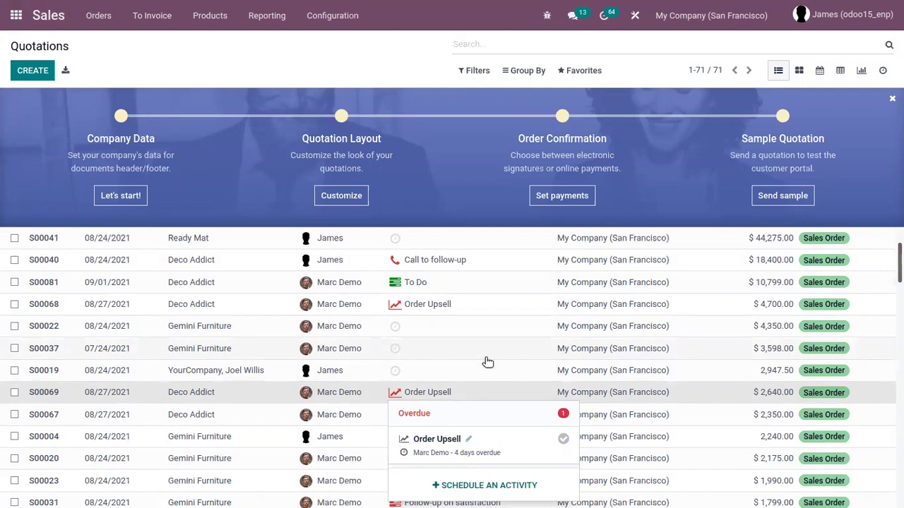
left_click(390, 396)
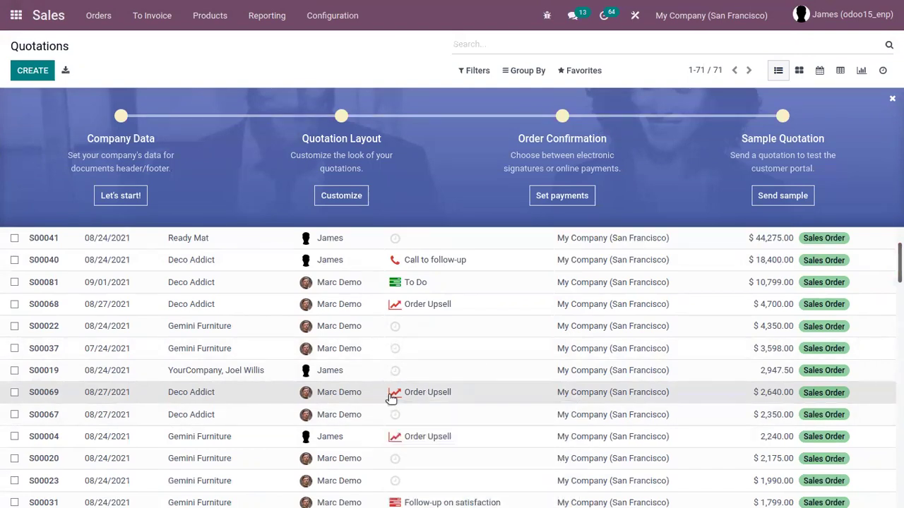
scroll(389, 397, "down", 3)
left_click(394, 323)
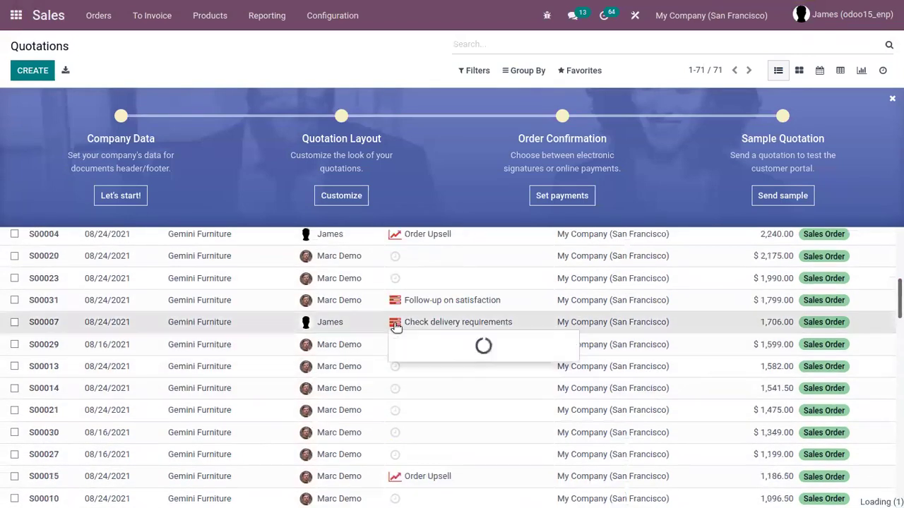
scroll(473, 411, "up", 5)
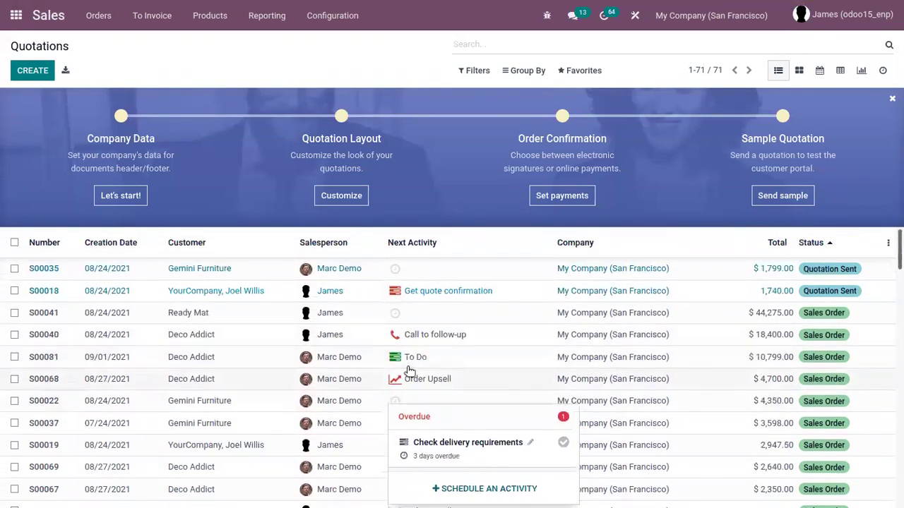
- Schedule a To Do activity due today for Gemini Furniture's 1,582.00 order S00013 from the quotations list
scroll(399, 358, "down", 2)
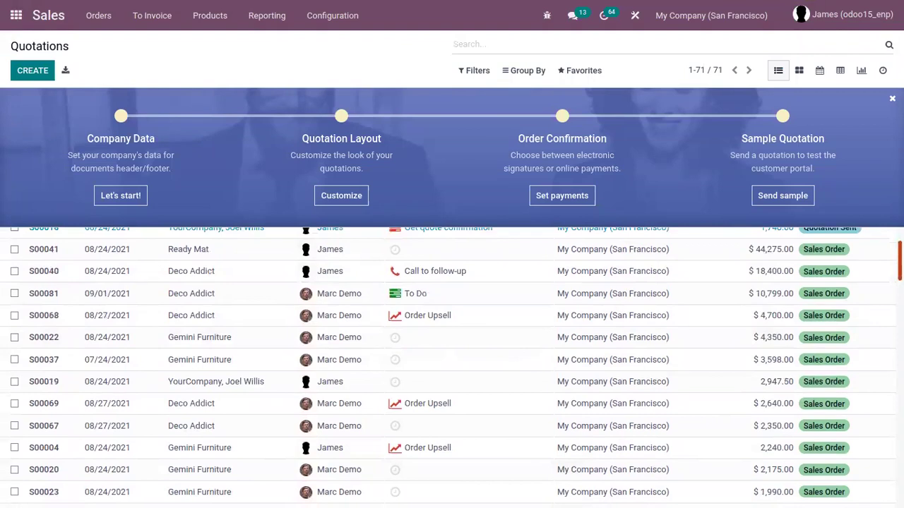
scroll(452, 367, "down", 10)
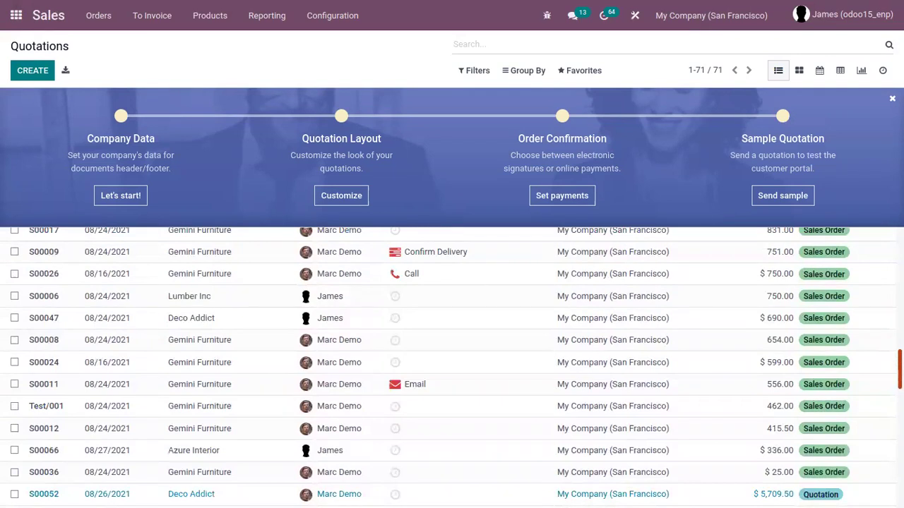
scroll(393, 290, "up", 5)
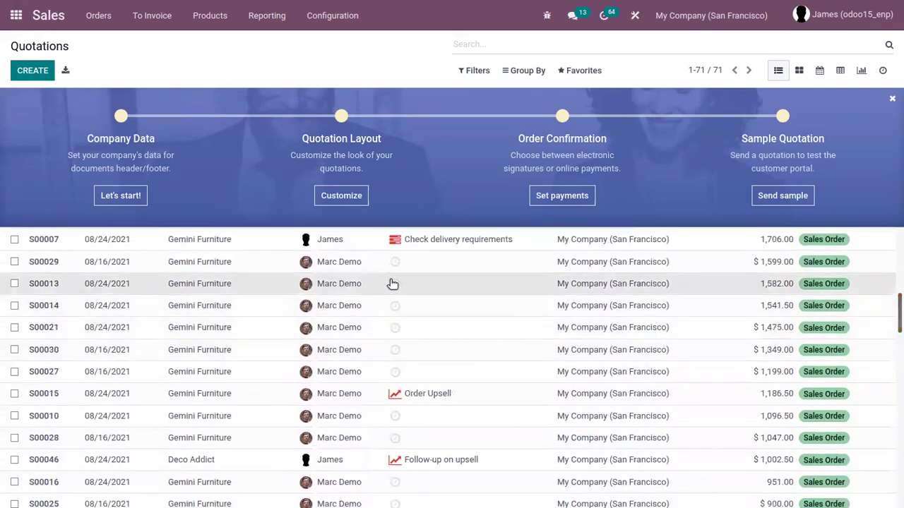
left_click(394, 283)
left_click(467, 336)
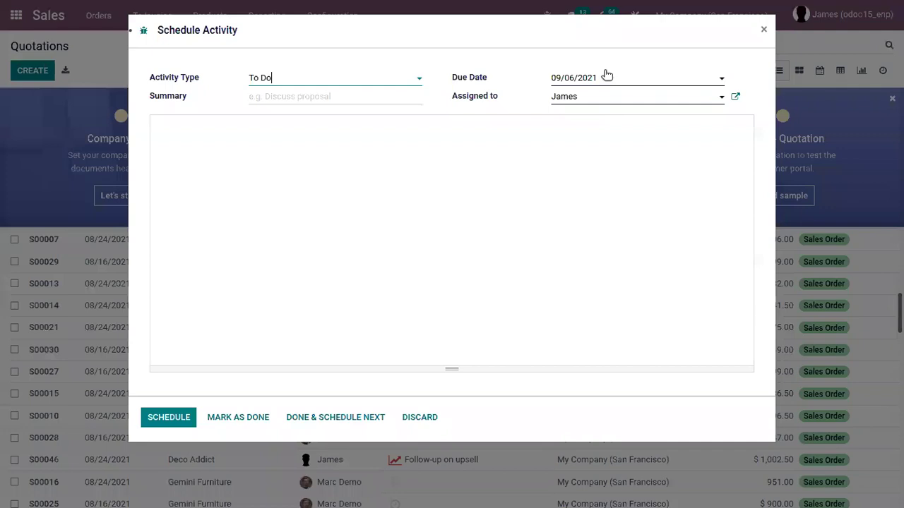
left_click(606, 75)
left_click(647, 140)
left_click(158, 417)
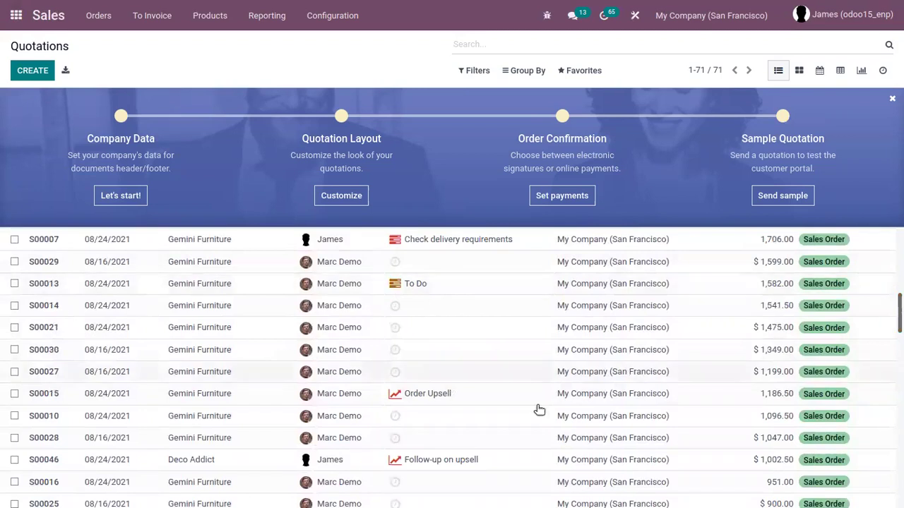
- Review the remaining activities in the list, show the quotations as kanban cards and check the activities of order S00063
scroll(412, 443, "down", 15)
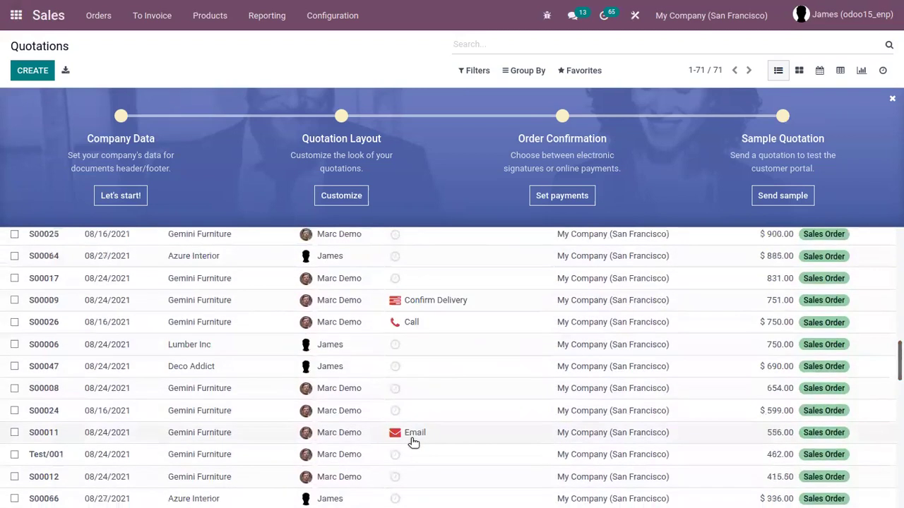
scroll(417, 430, "up", 10)
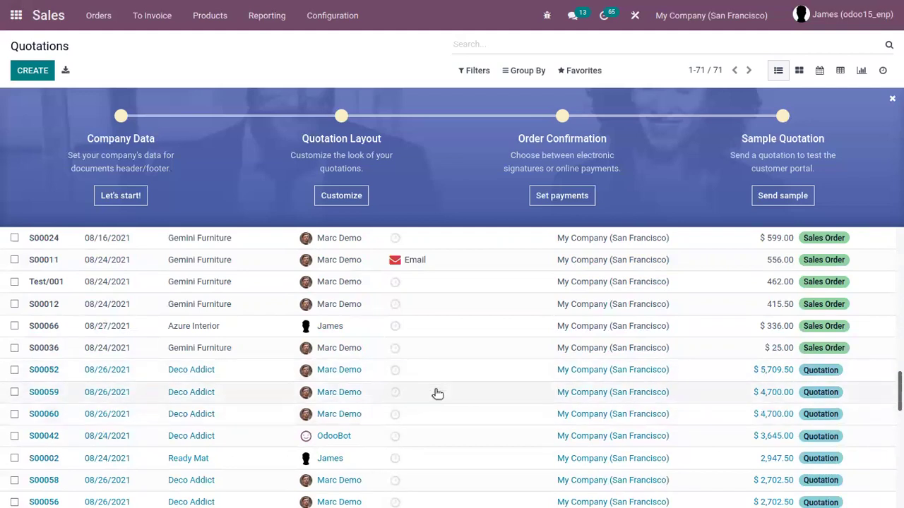
scroll(408, 363, "up", 10)
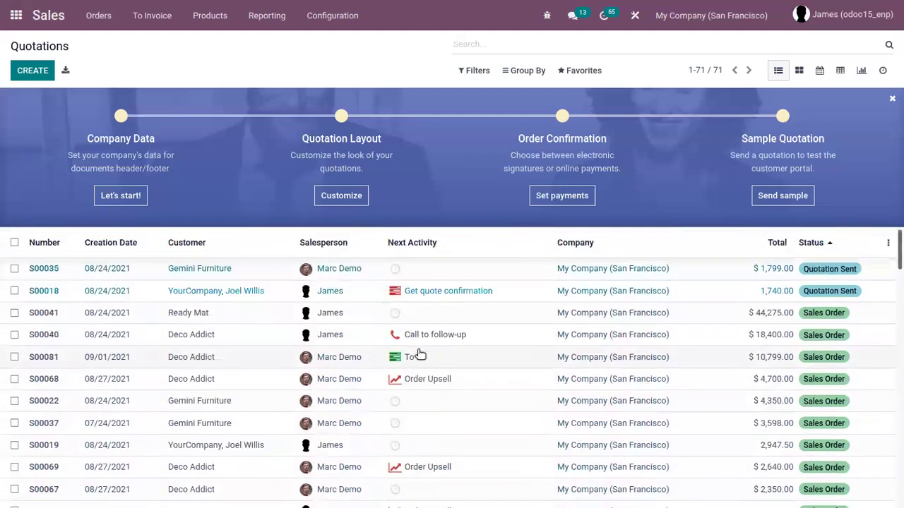
left_click(798, 71)
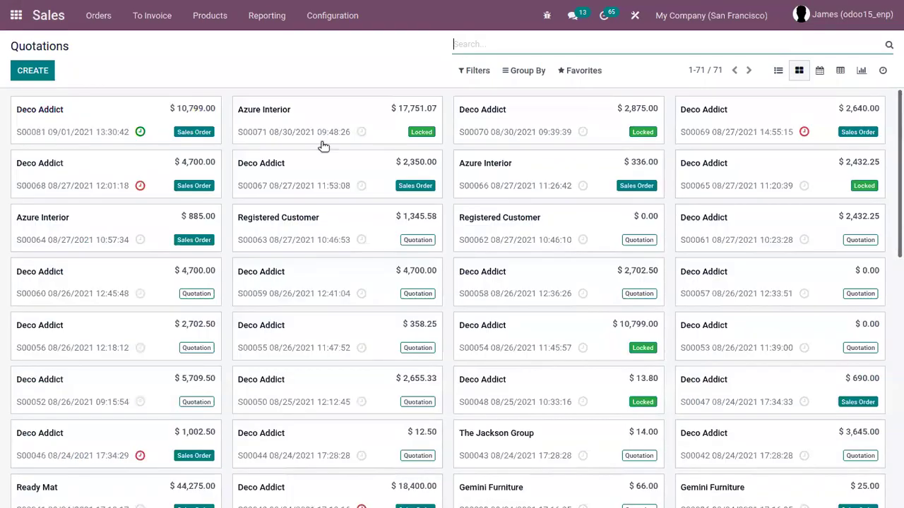
left_click(359, 239)
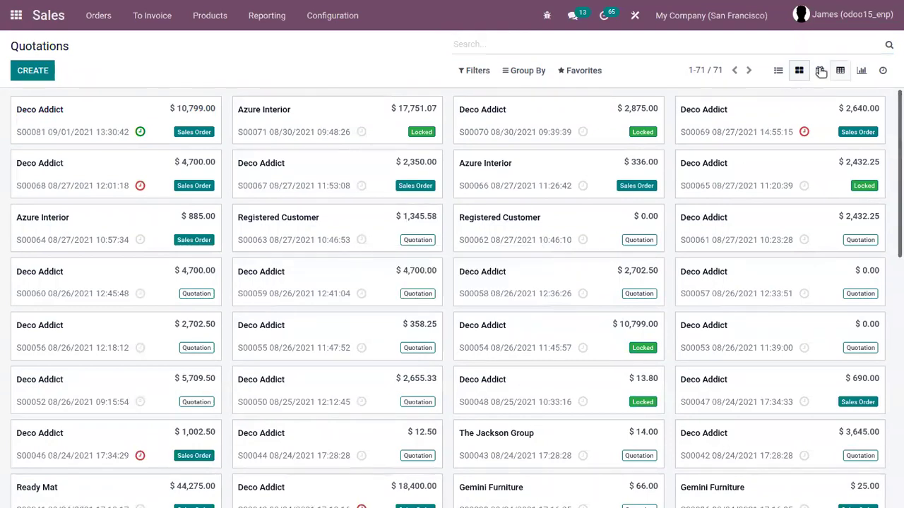
- Go through the calendar, pivot and graph views and examine the planned activities per order in the activity view
left_click(819, 71)
left_click(837, 72)
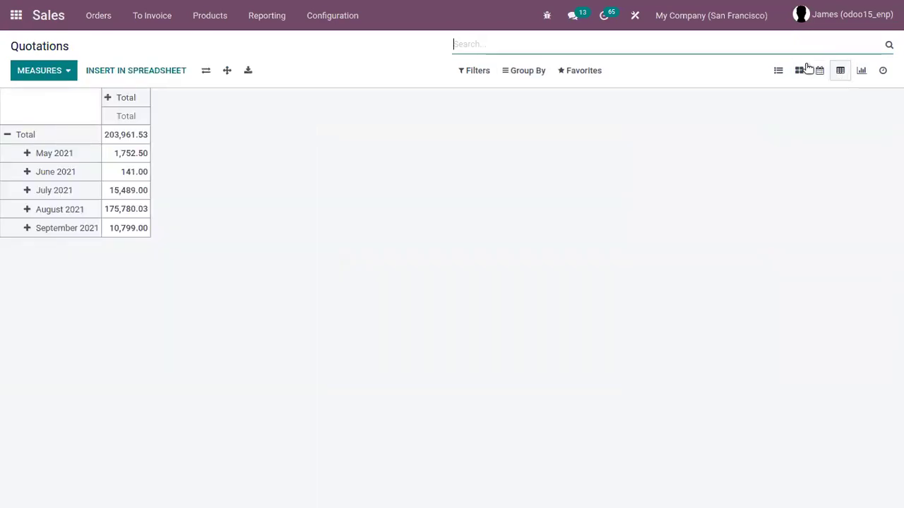
left_click(864, 73)
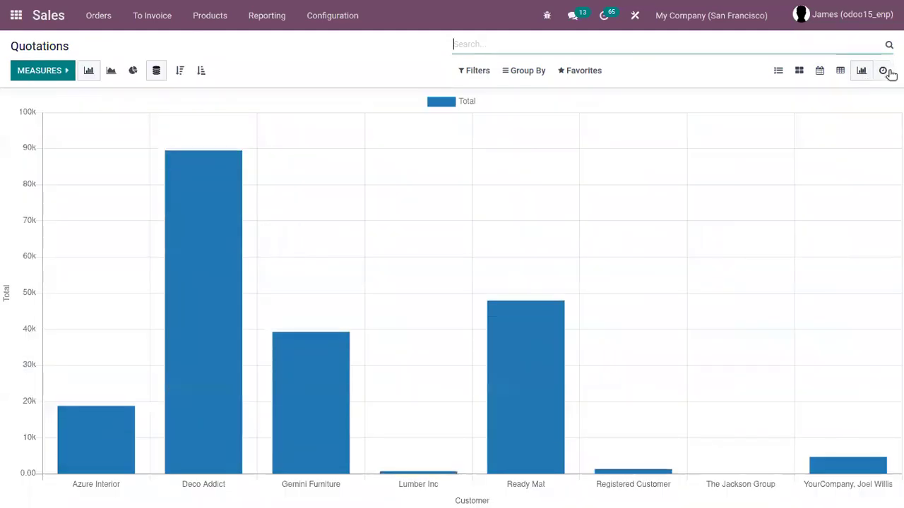
left_click(883, 71)
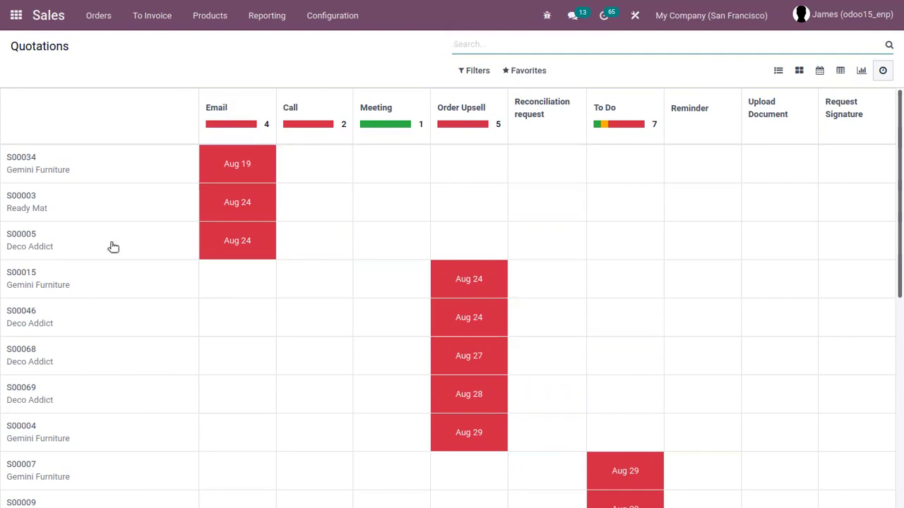
scroll(110, 345, "down", 4)
scroll(111, 338, "up", 2)
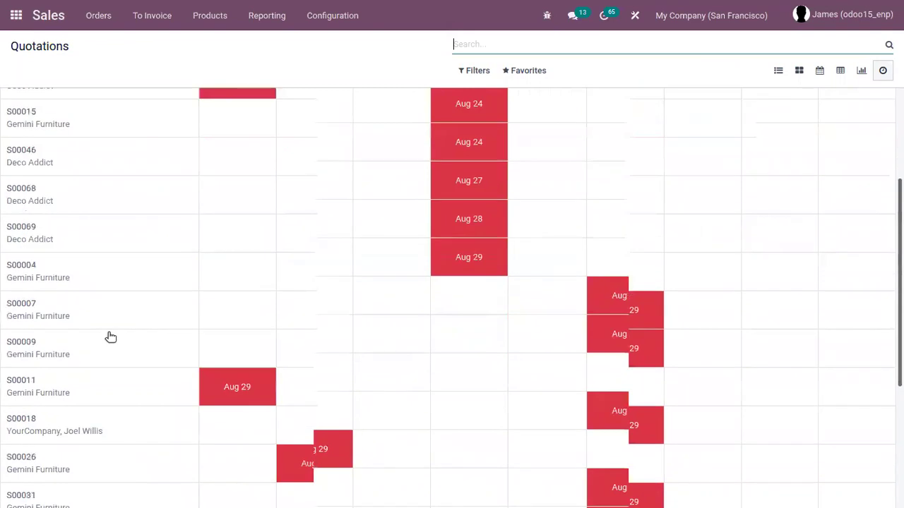
scroll(110, 337, "up", 3)
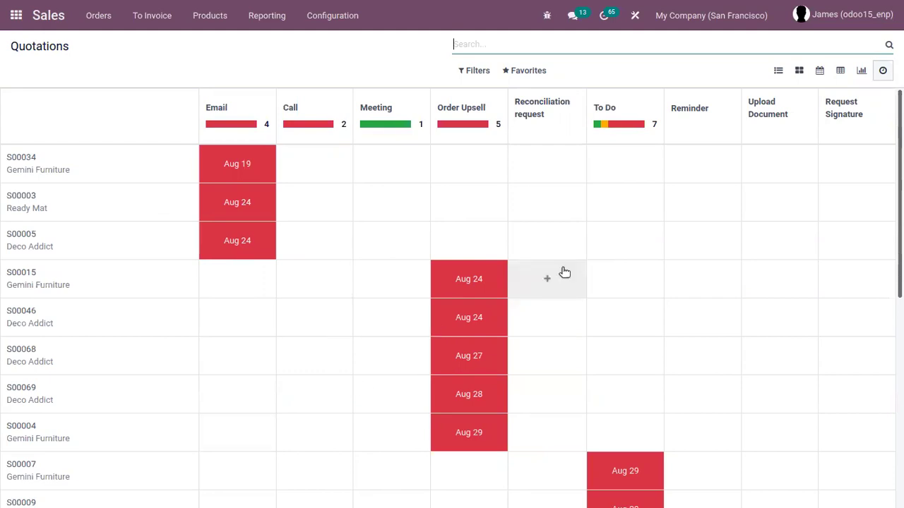
- Schedule a Reconciliation request activity for Ready Mat's order S00003 from the activity overview, keeping the due date 09/01/2021
left_click(638, 281)
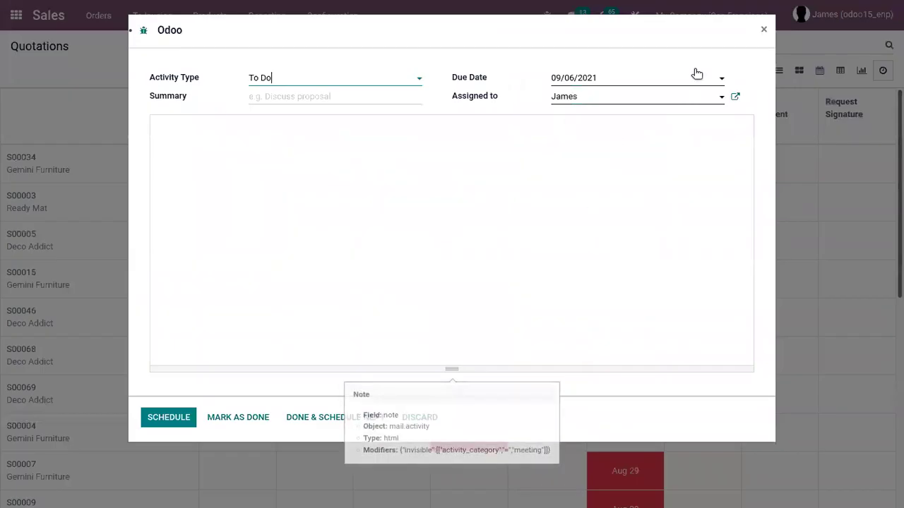
left_click(763, 29)
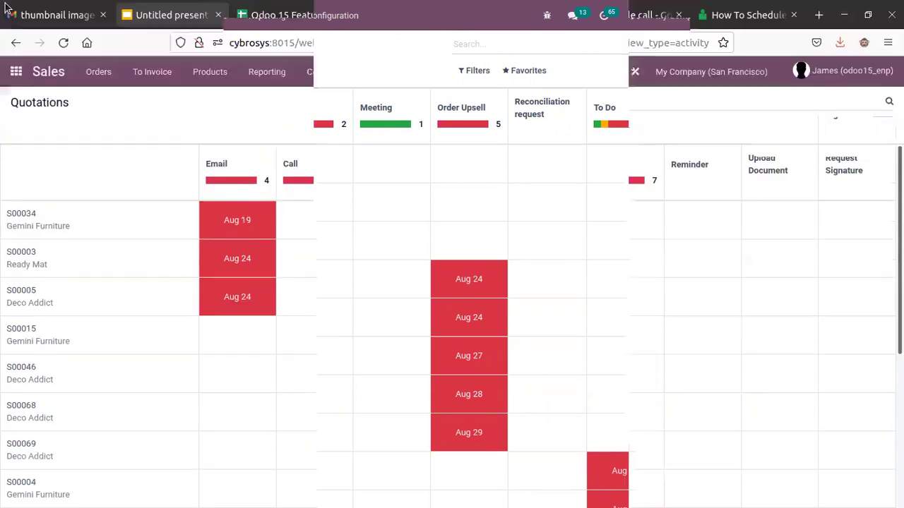
left_click(549, 205)
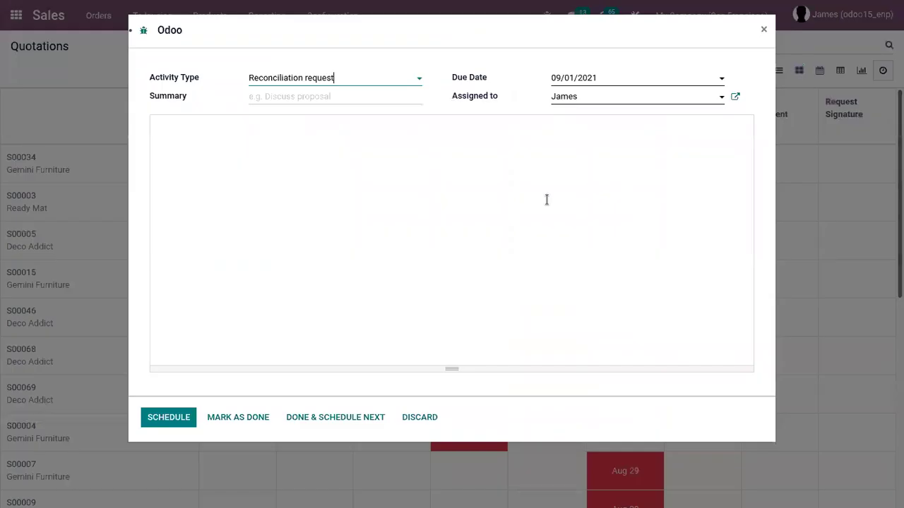
left_click(172, 418)
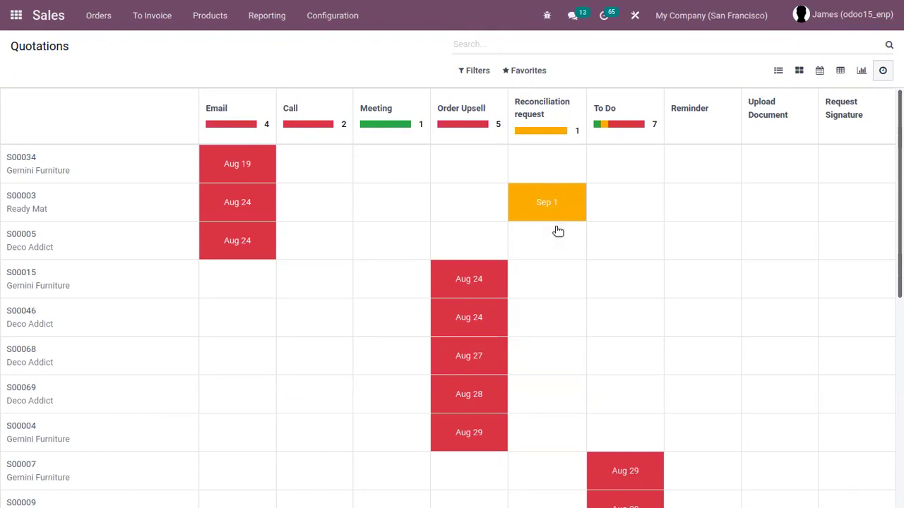
scroll(585, 480, "down", 3)
scroll(541, 452, "up", 3)
- Create a new sales activity type named Discussion
left_click(322, 28)
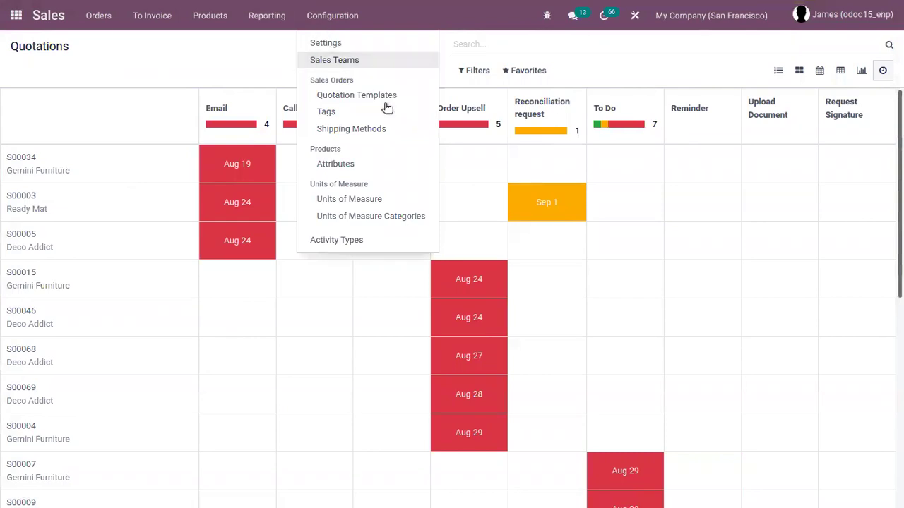
left_click(361, 242)
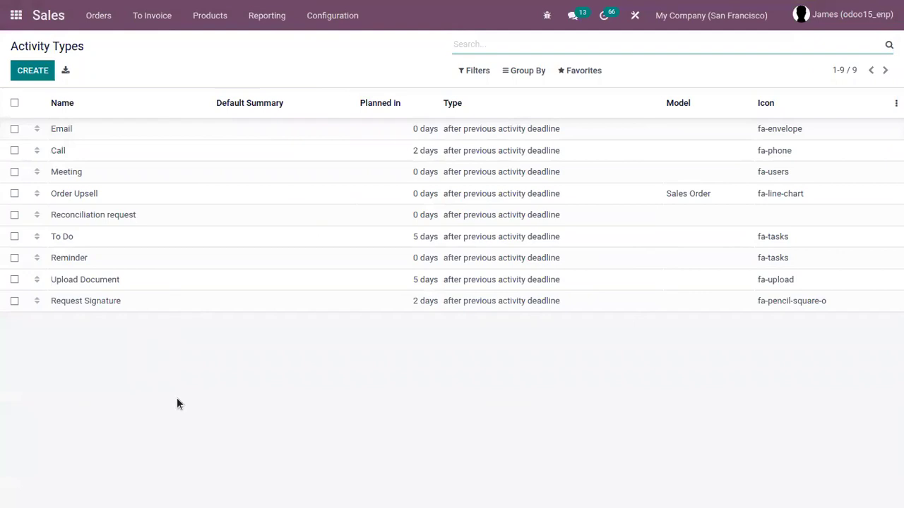
left_click(34, 76)
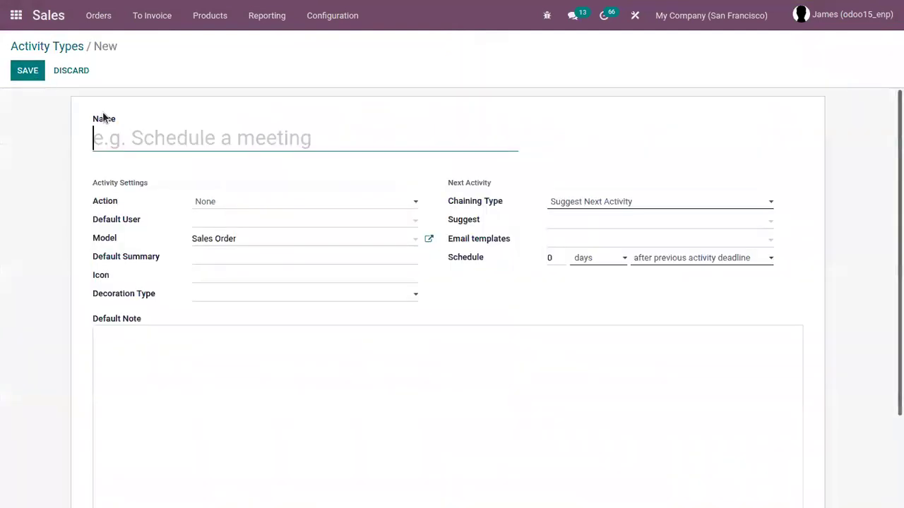
mouse_move(103, 115)
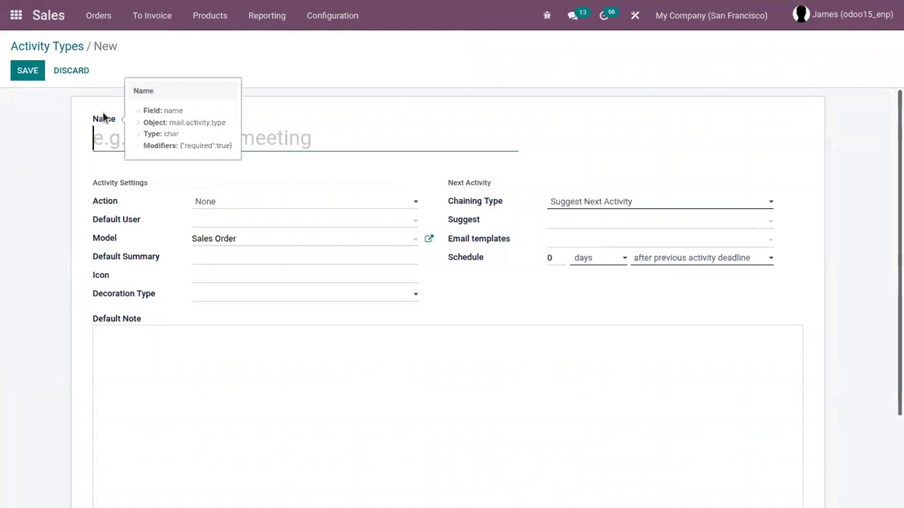
type("Disc")
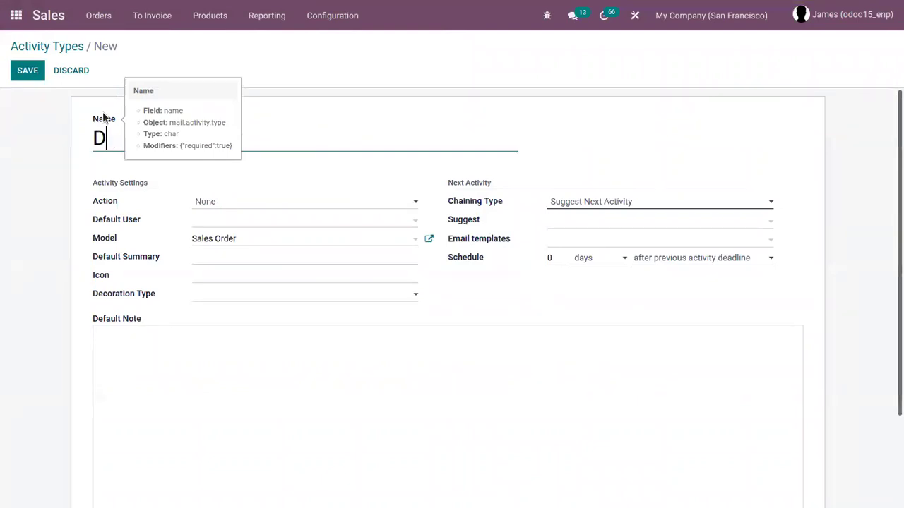
type("ussion")
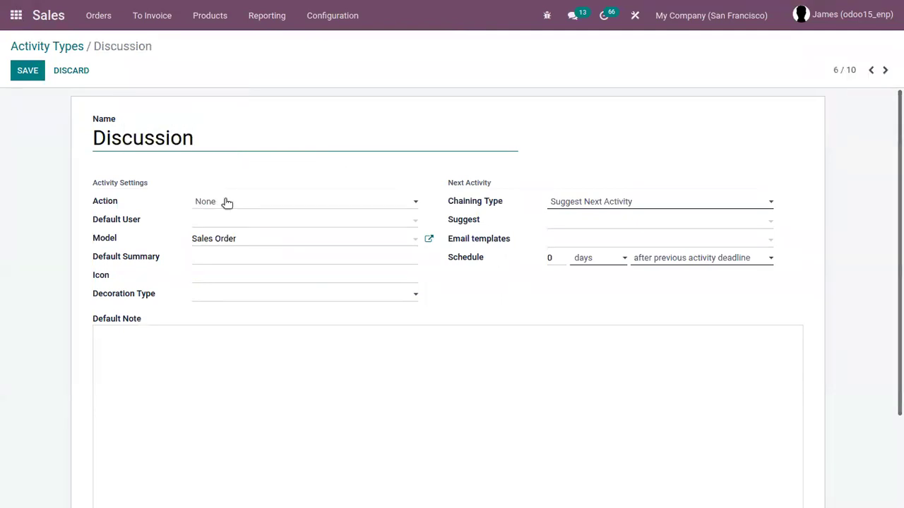
- Fill in the activity settings with a blank action, the demo user as default user and Client Discussion as default summary
left_click(226, 202)
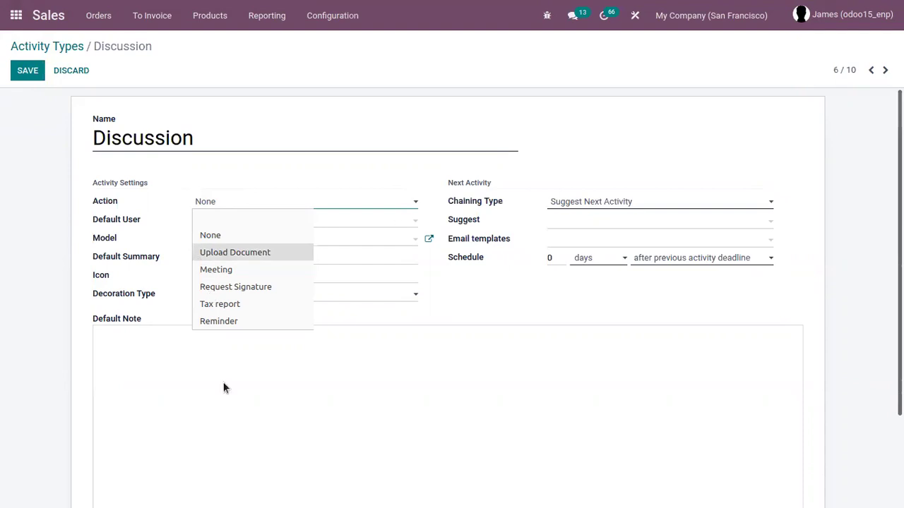
left_click(201, 221)
left_click(207, 226)
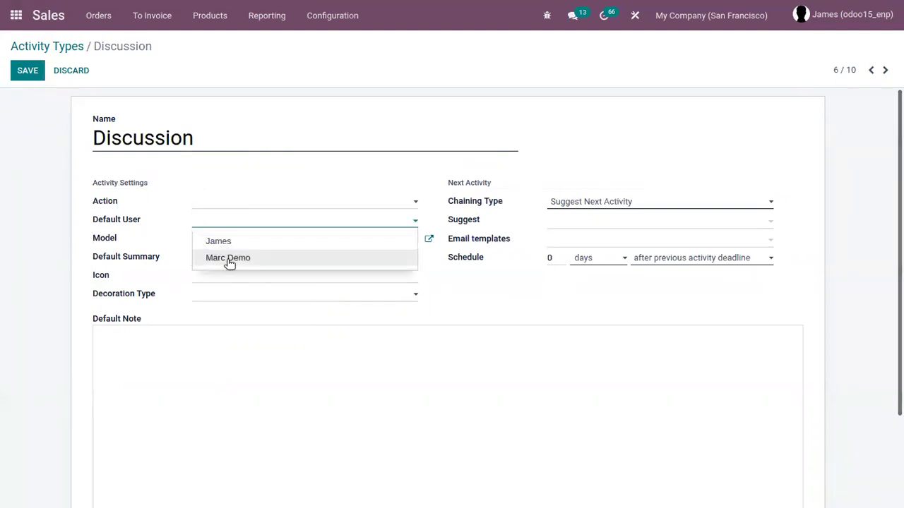
left_click(228, 259)
left_click(212, 254)
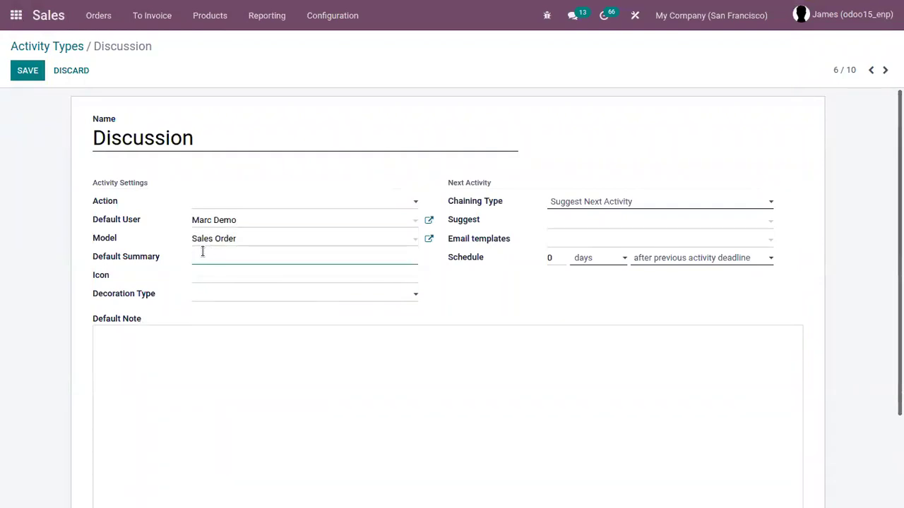
type("Client Discussion")
- Try the Alert decoration type for the Discussion activity type and reset the decoration to blank
left_click(197, 297)
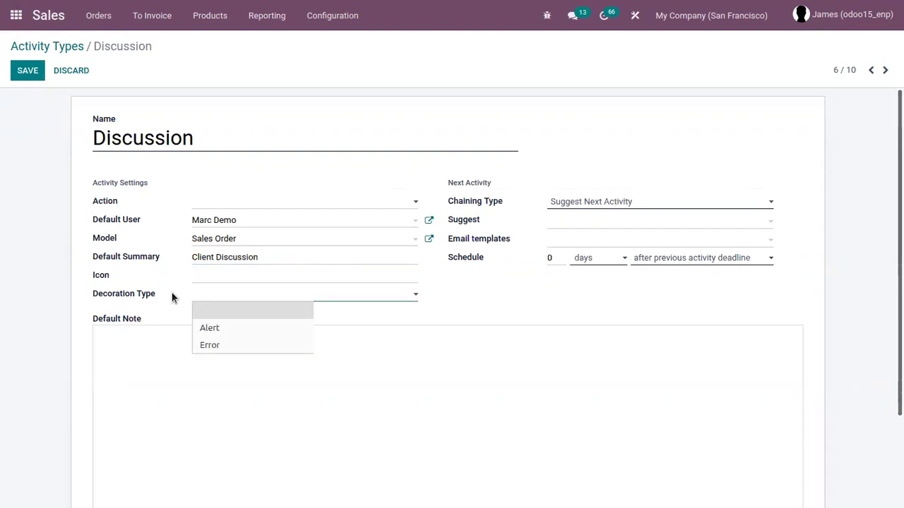
left_click(212, 331)
left_click(208, 295)
left_click(223, 326)
left_click(224, 298)
left_click(232, 311)
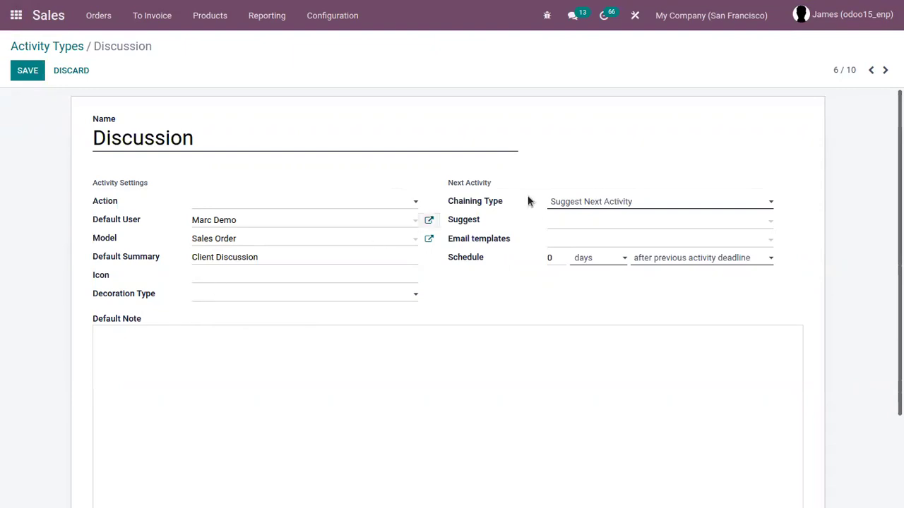
- Try Email as the suggested next activity under the Suggest Next Activity chaining type and remove it again
left_click(580, 203)
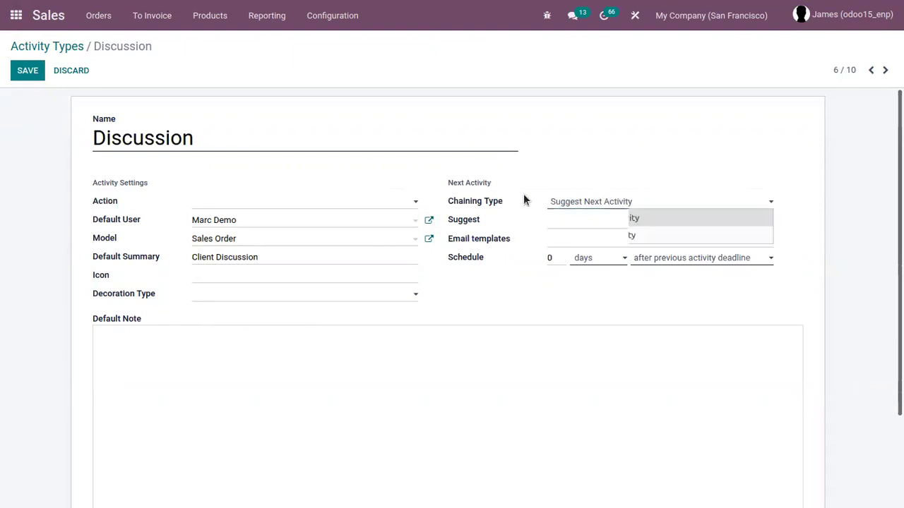
left_click(540, 216)
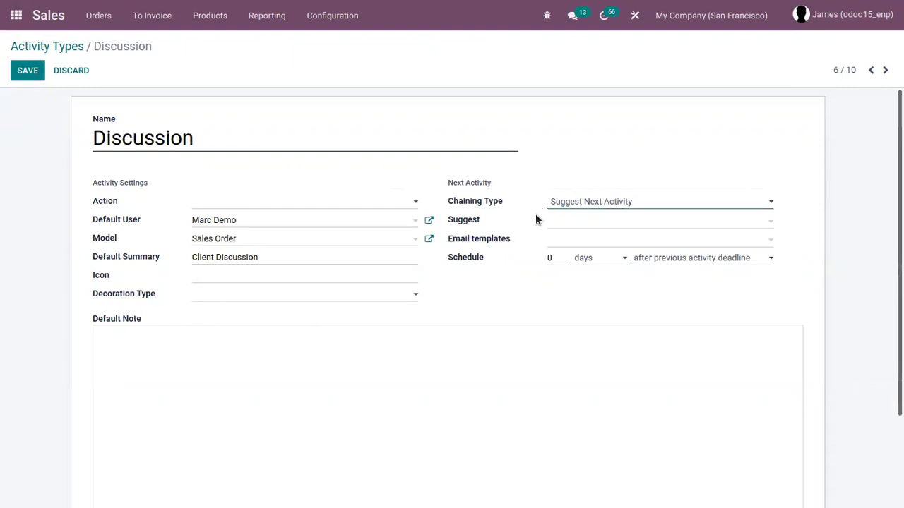
left_click(568, 222)
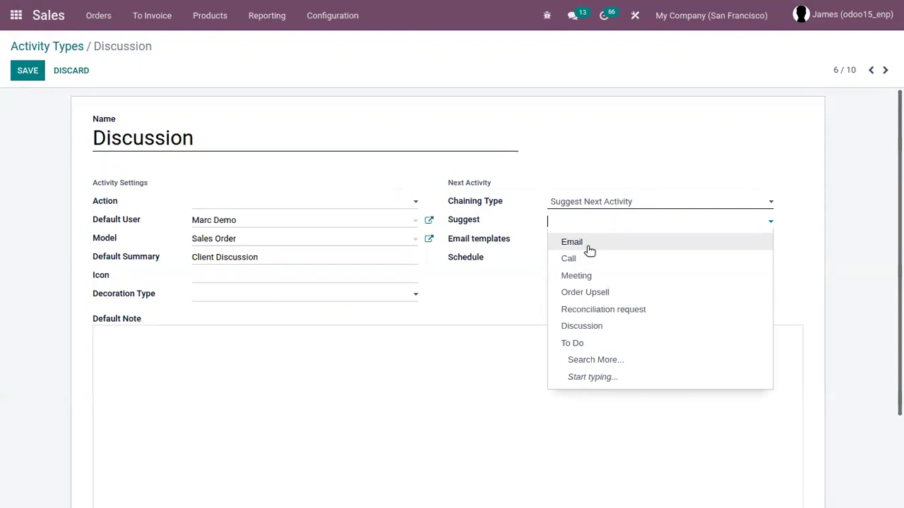
left_click(588, 246)
left_click(600, 226)
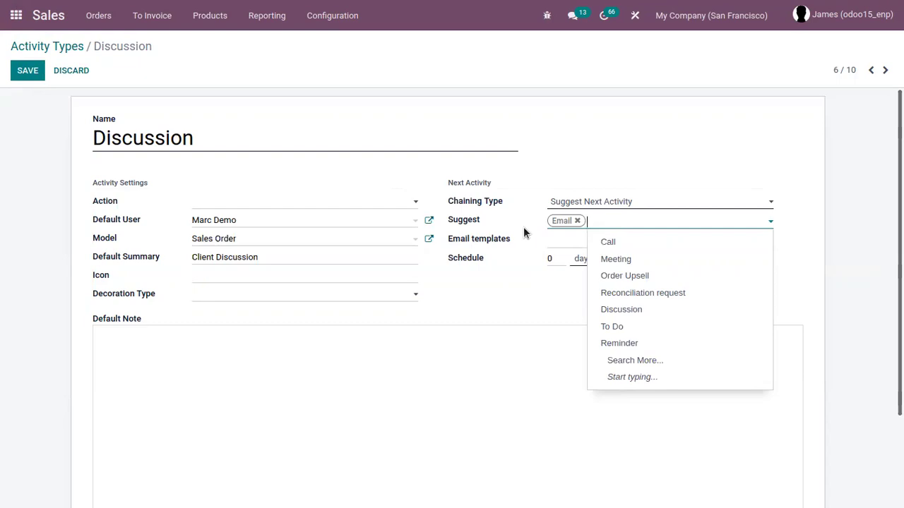
left_click(578, 221)
- Set the Discussion activity type's chaining type to Trigger Next Activity
left_click(584, 202)
left_click(584, 236)
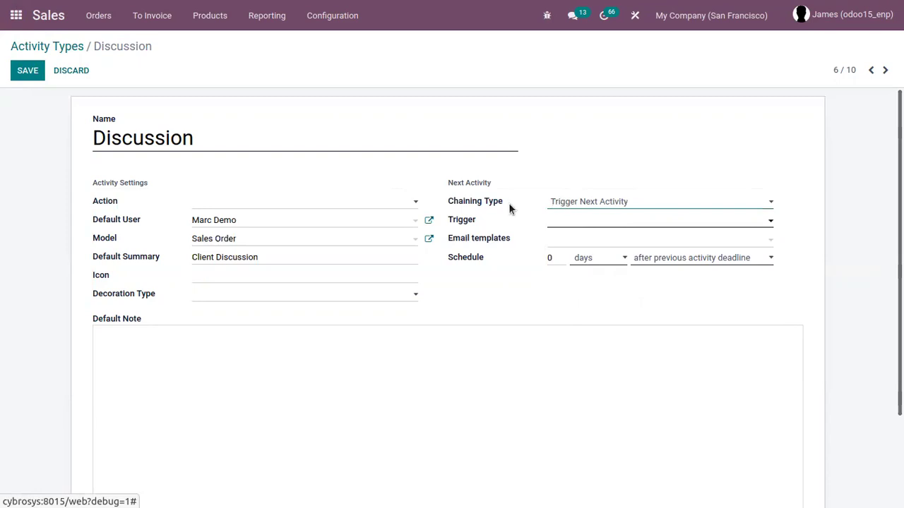
- Select Email as the activity triggered after Discussion and leave the email templates blank
left_click(554, 223)
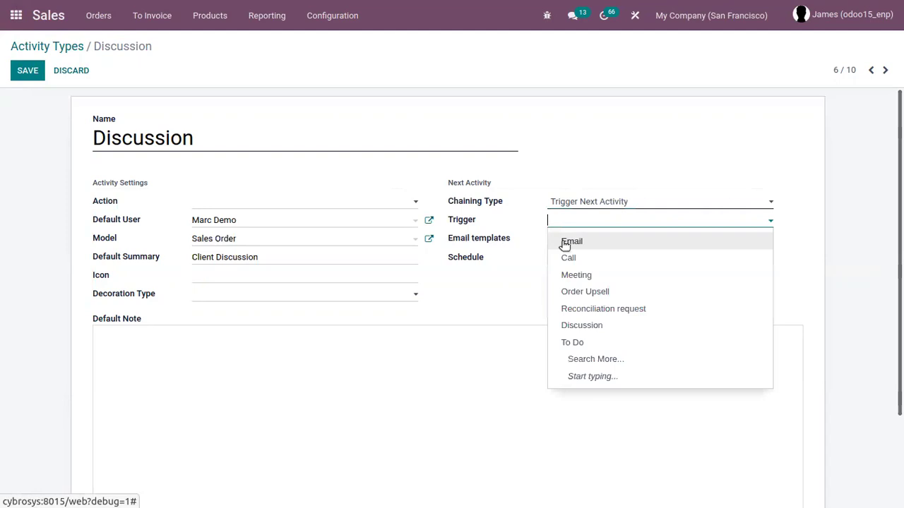
left_click(562, 238)
left_click(563, 239)
left_click(526, 238)
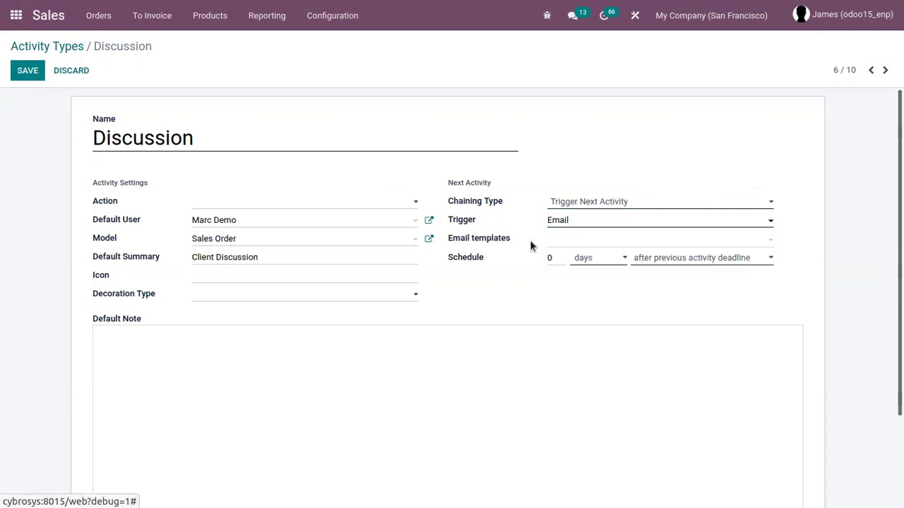
left_click(554, 241)
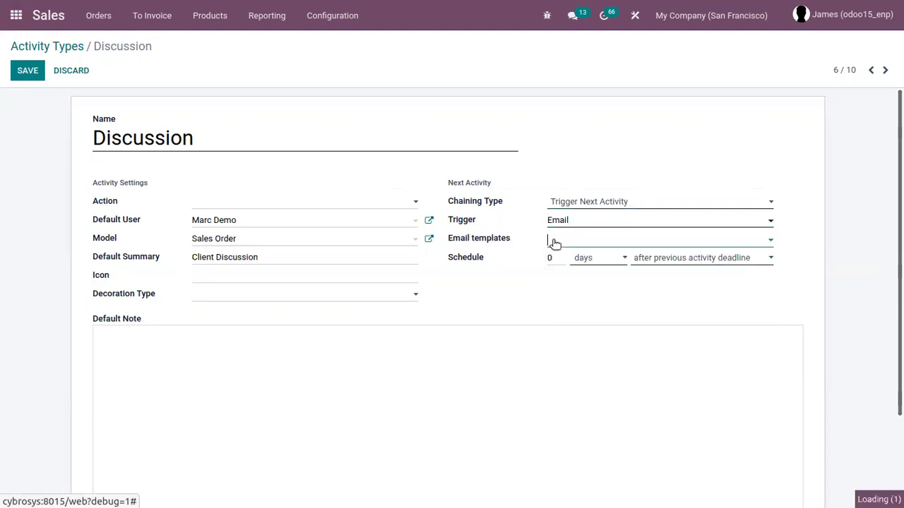
left_click(508, 221)
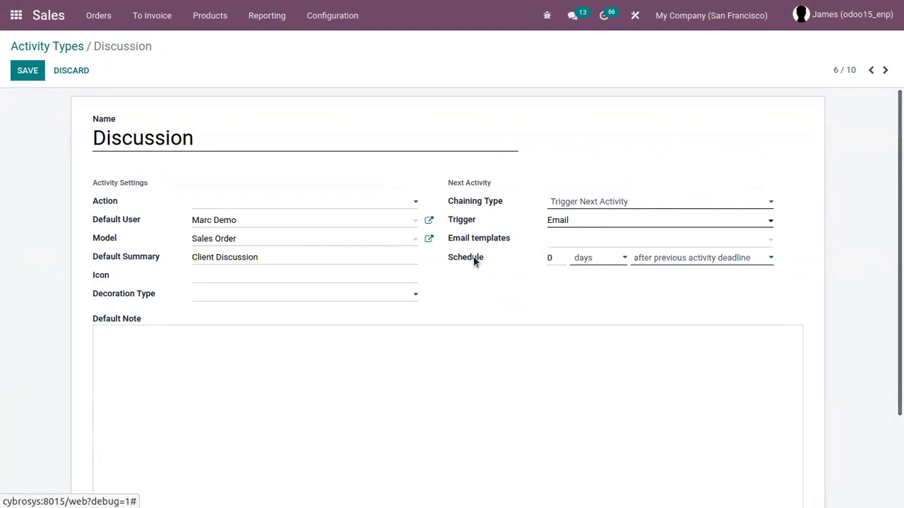
- Schedule the triggered activity 2 days after the previous activity deadline
mouse_move(474, 260)
left_click(560, 259)
key("BackSpace")
type("2")
left_click(682, 258)
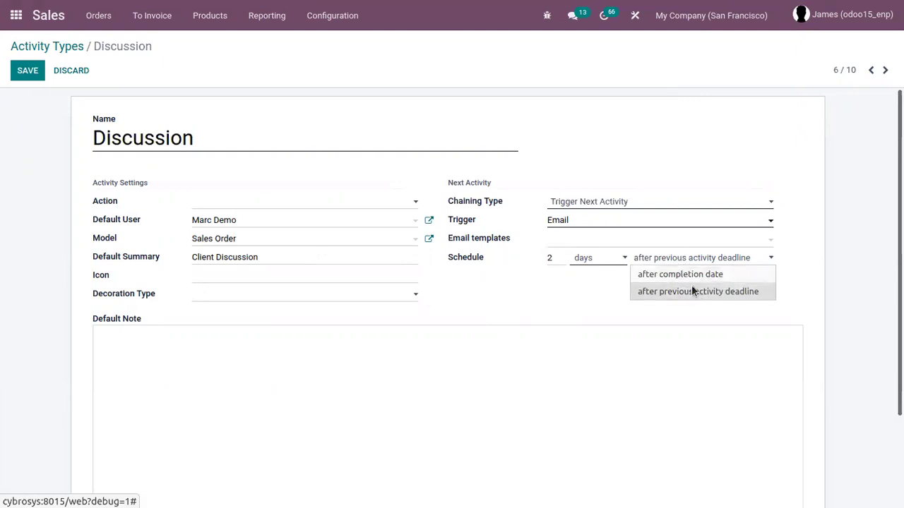
left_click(602, 291)
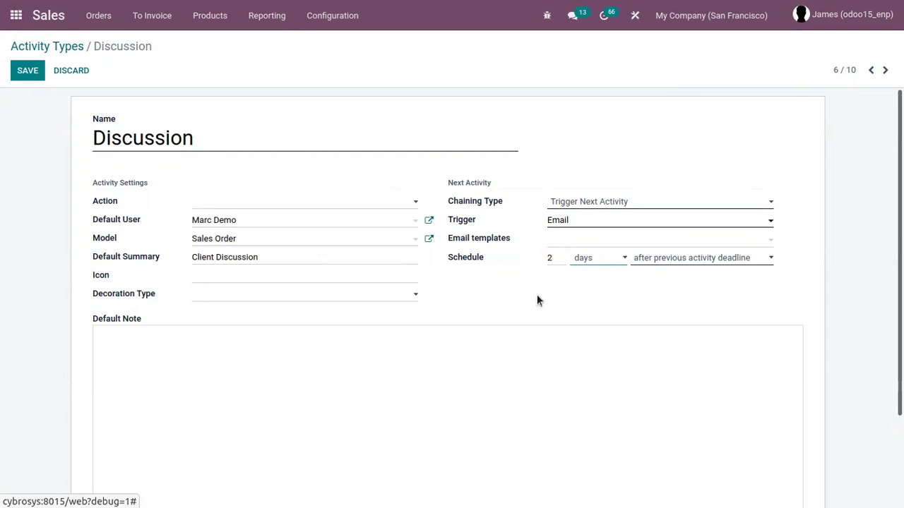
- Leave the default note empty, save the Discussion activity type and return to the activity types list
left_click(278, 337)
scroll(278, 340, "down", 2)
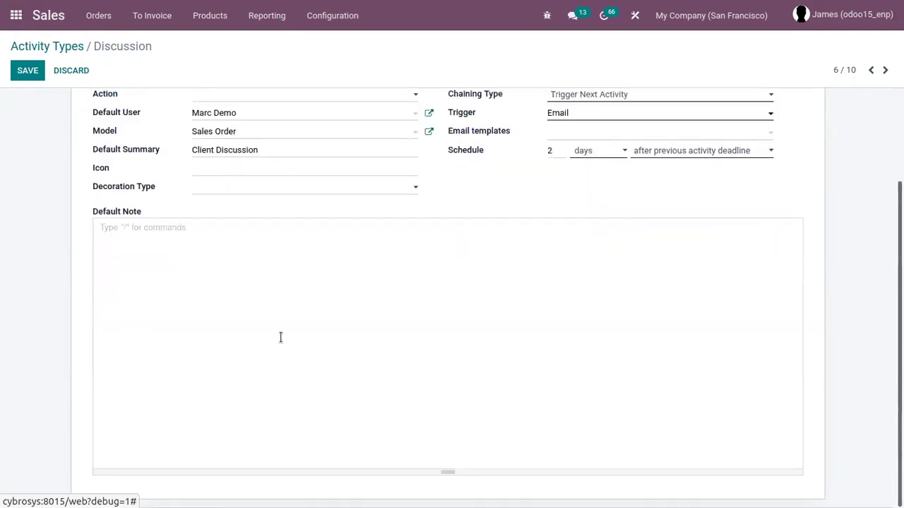
scroll(280, 337, "up", 2)
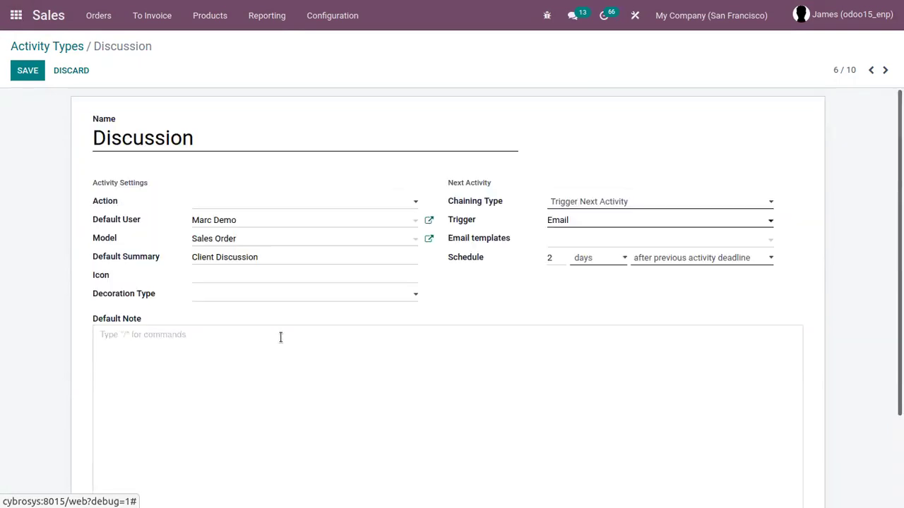
left_click(37, 69)
left_click(48, 47)
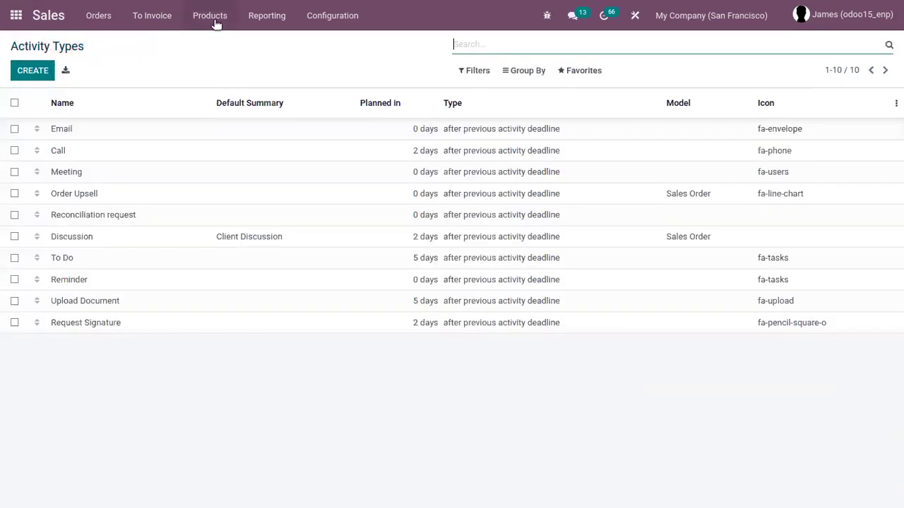
- Open the quotations list and start scheduling an activity for the $885.00 Azure Interior order
left_click(101, 15)
left_click(111, 43)
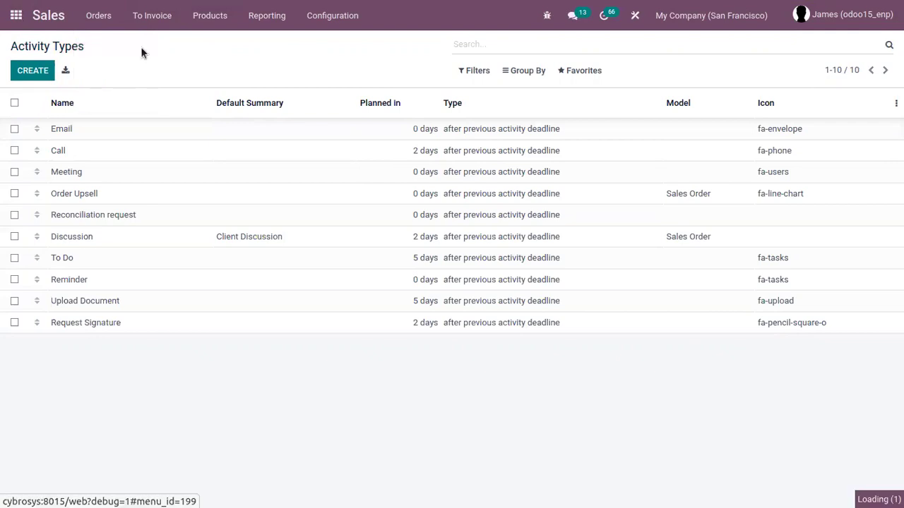
left_click(388, 315)
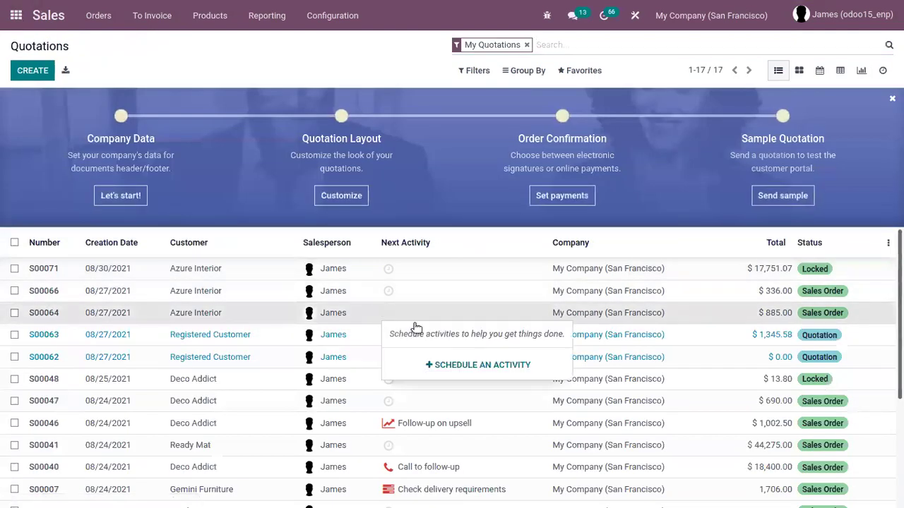
left_click(472, 365)
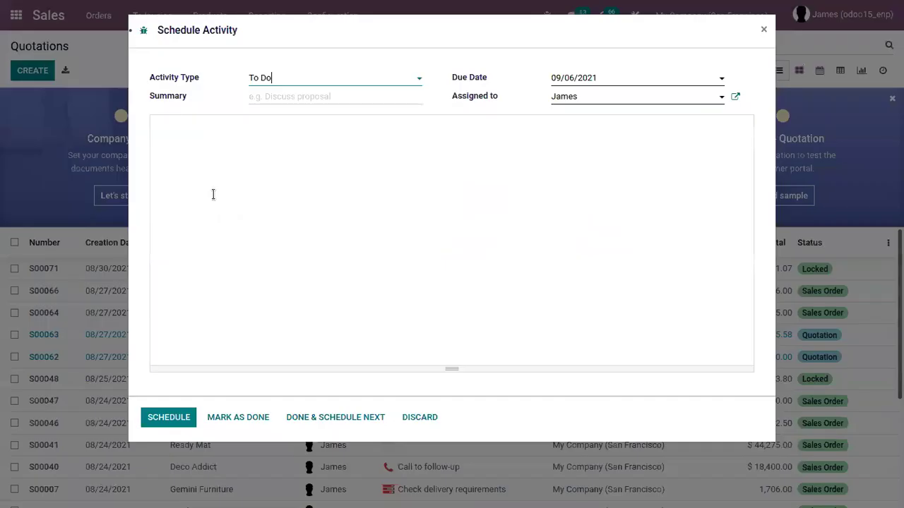
- Set the activity type to Discussion and check the prefilled summary and assigned user
left_click(310, 80)
left_click(293, 185)
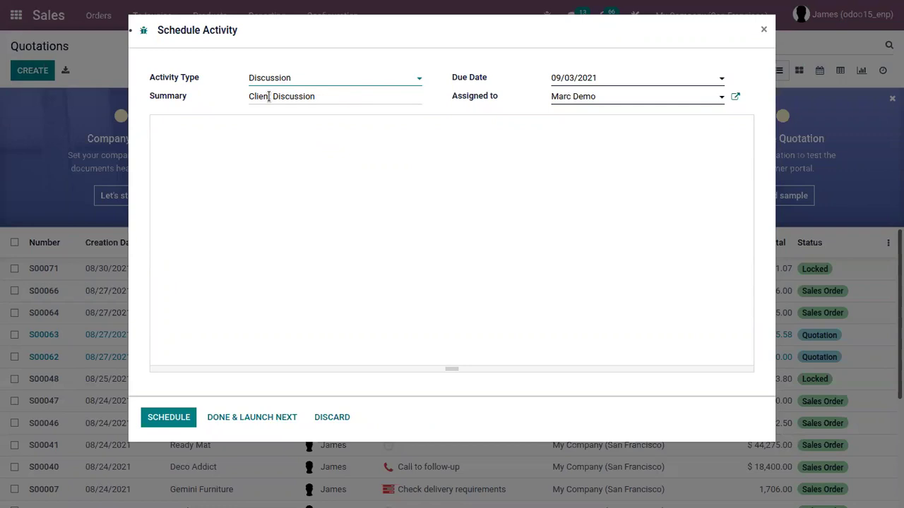
left_click_drag(304, 96, 142, 95)
left_click(630, 138)
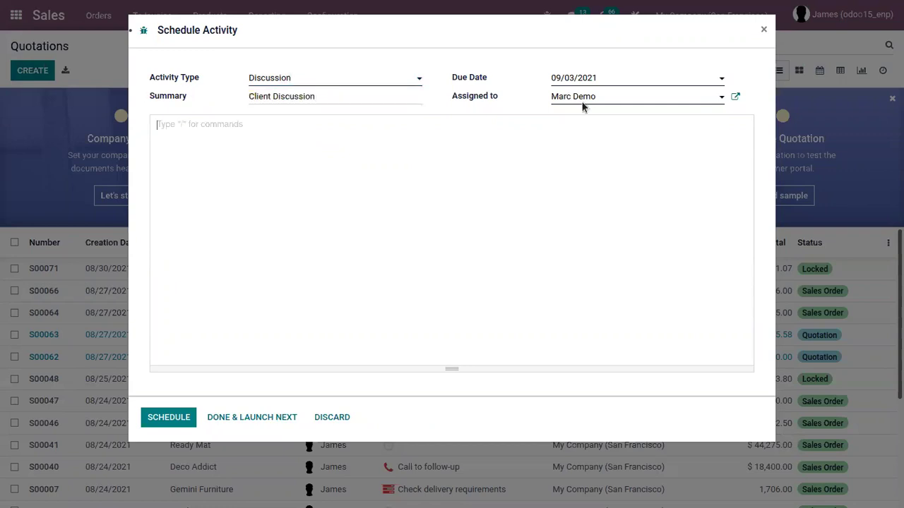
left_click(583, 100)
left_click(516, 112)
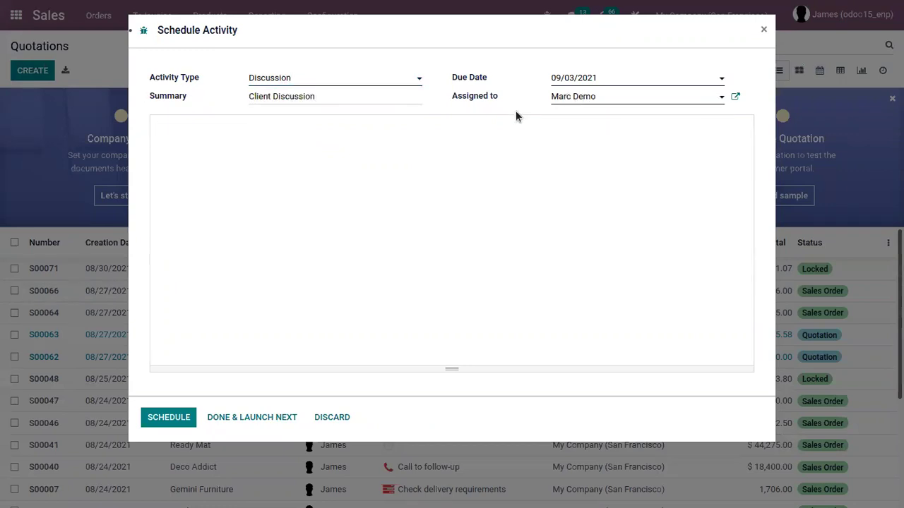
- Set the due date to 09/22/2021 and try to schedule the activity for the demo user
left_click(606, 82)
left_click(655, 198)
left_click(176, 419)
left_click(153, 107)
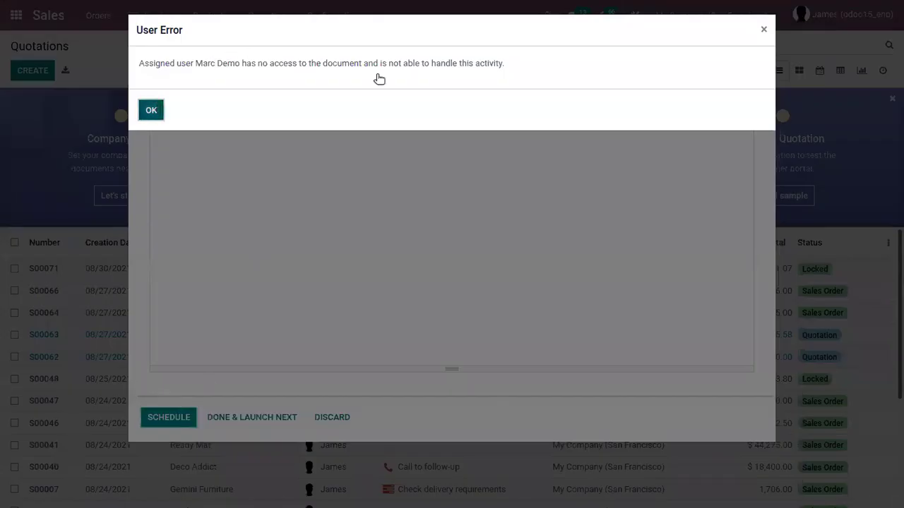
- Schedule the discussion with the logged-in user as assignee instead and view the order's planned activities
left_click(626, 95)
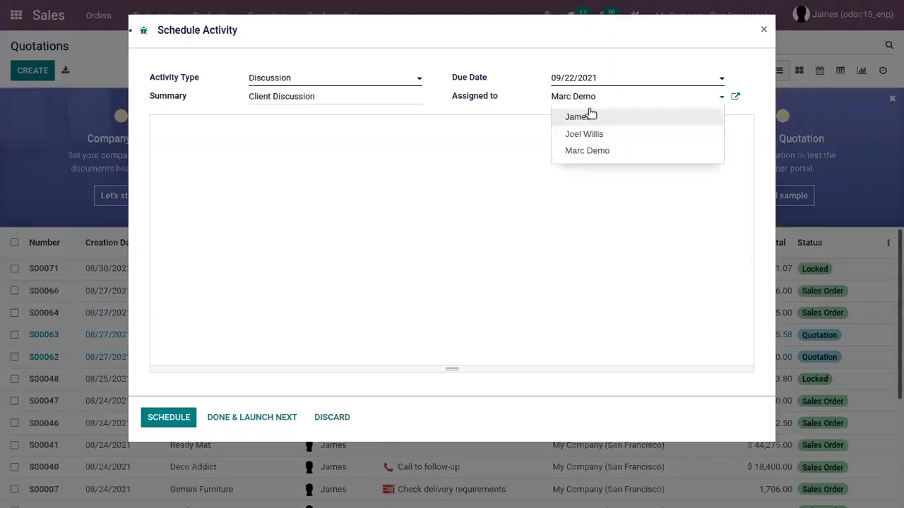
left_click(589, 116)
left_click(154, 417)
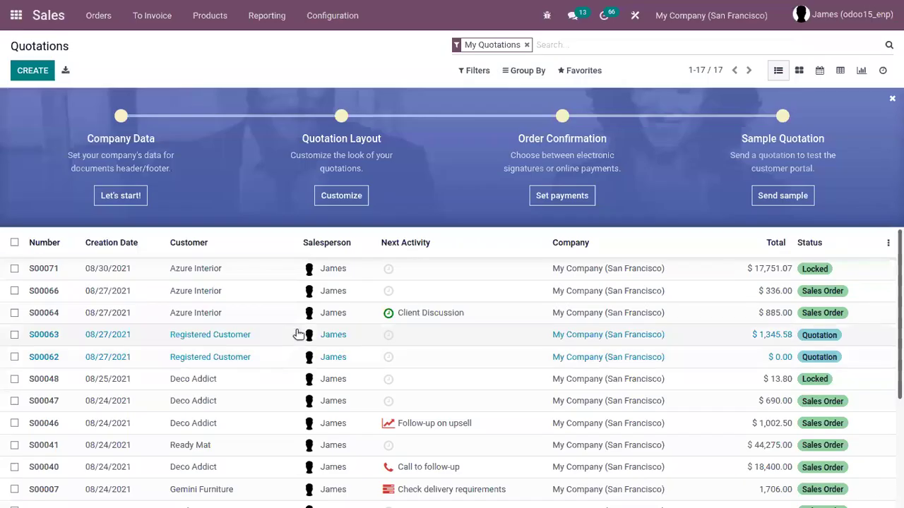
left_click(388, 315)
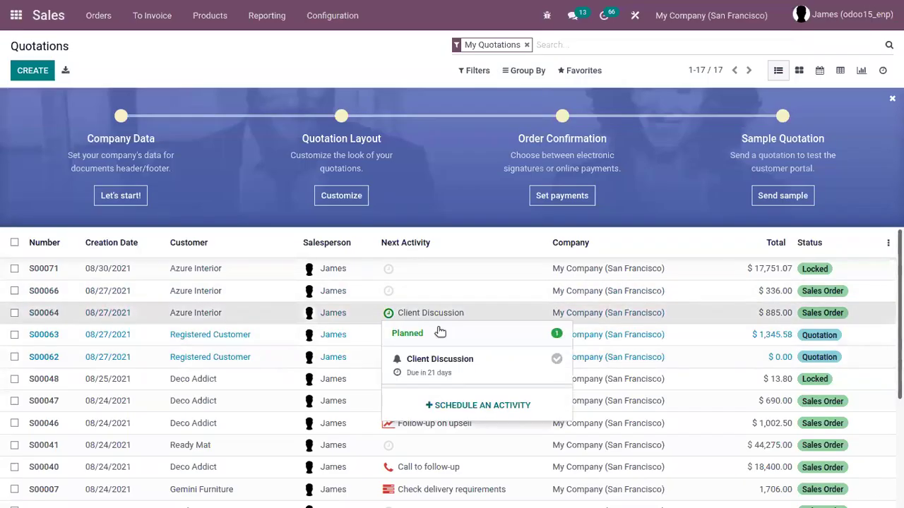
left_click(204, 65)
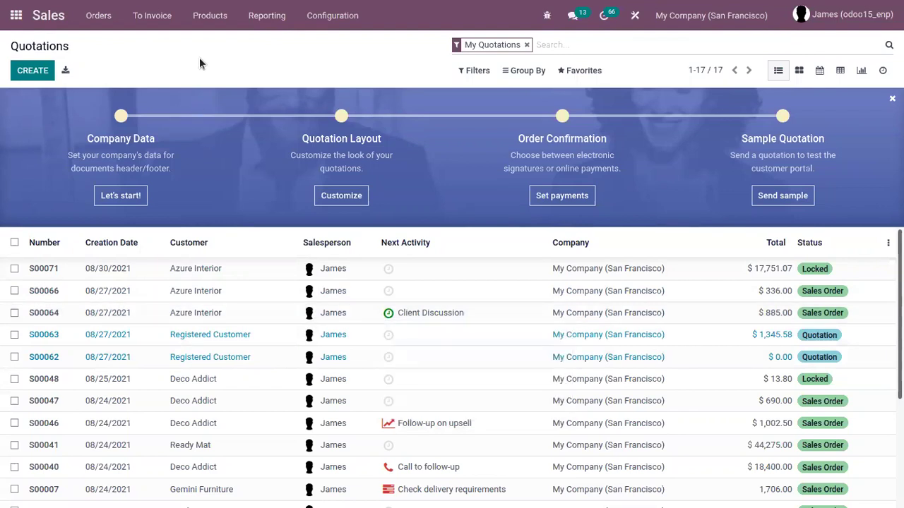